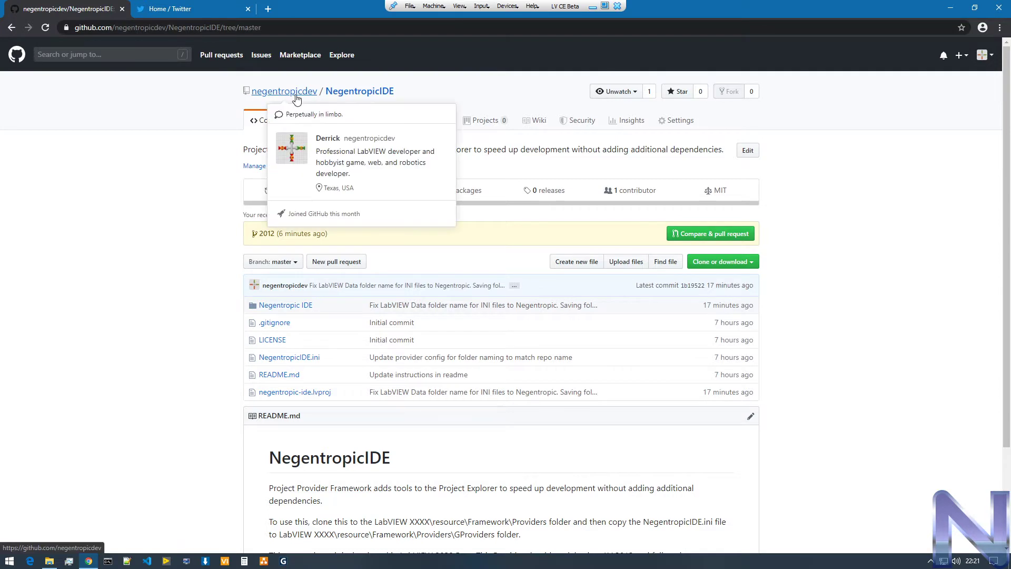
Switch to File Explorer and clone the NegentropicIDE GitHub repository into the LabVIEW 2020 resource\Framework\Providers folder using Git Clone
{"action": "left_click", "coordinate": [717, 263]}
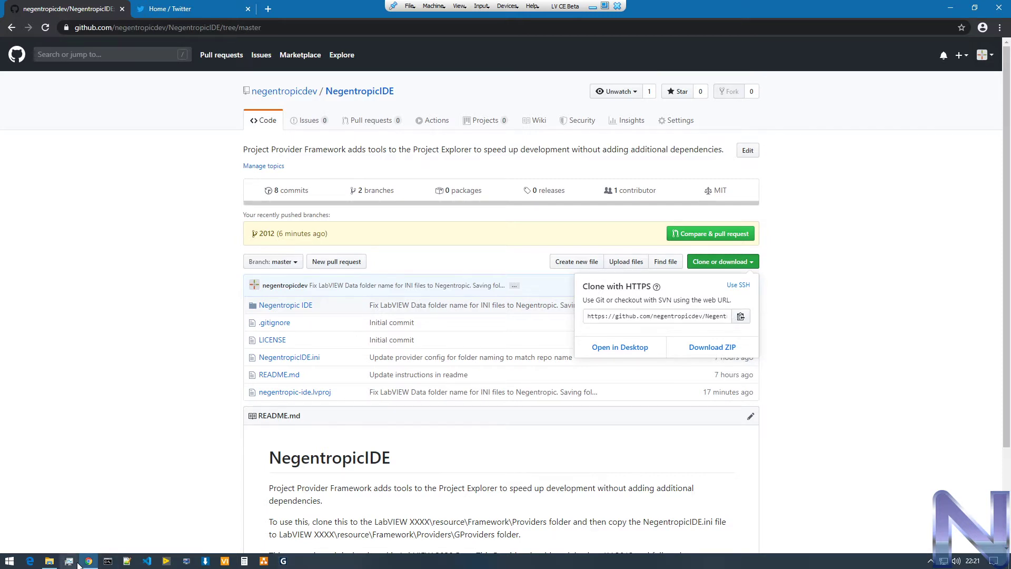
{"action": "left_click", "coordinate": [49, 561]}
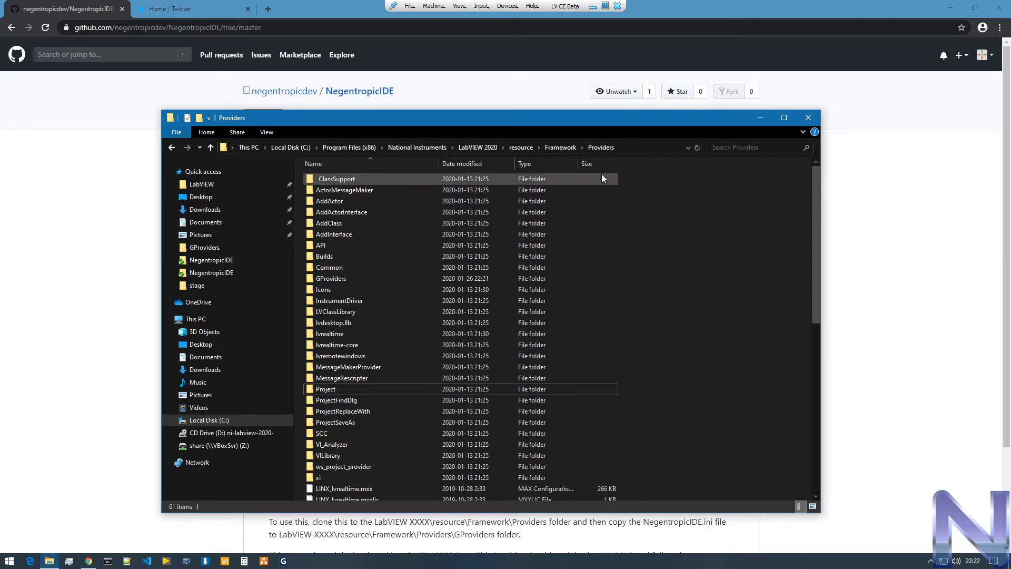
{"action": "mouse_move", "coordinate": [717, 119]}
{"action": "left_mouse_down"}
{"action": "mouse_move", "coordinate": [681, 318]}
{"action": "mouse_move", "coordinate": [646, 336]}
{"action": "mouse_move", "coordinate": [678, 248]}
{"action": "mouse_move", "coordinate": [681, 124]}
{"action": "left_mouse_up"}
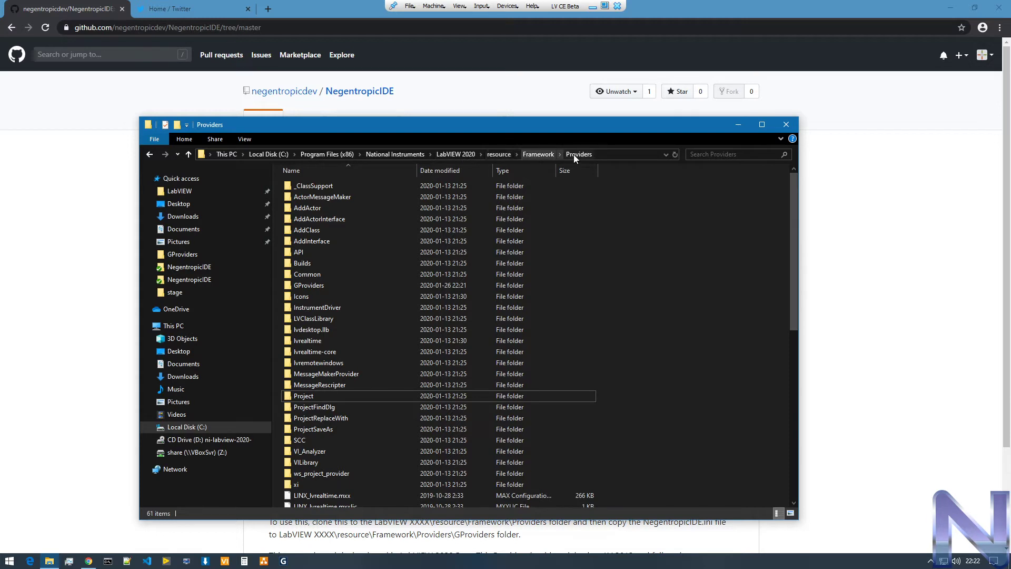
{"action": "right_click", "coordinate": [616, 323]}
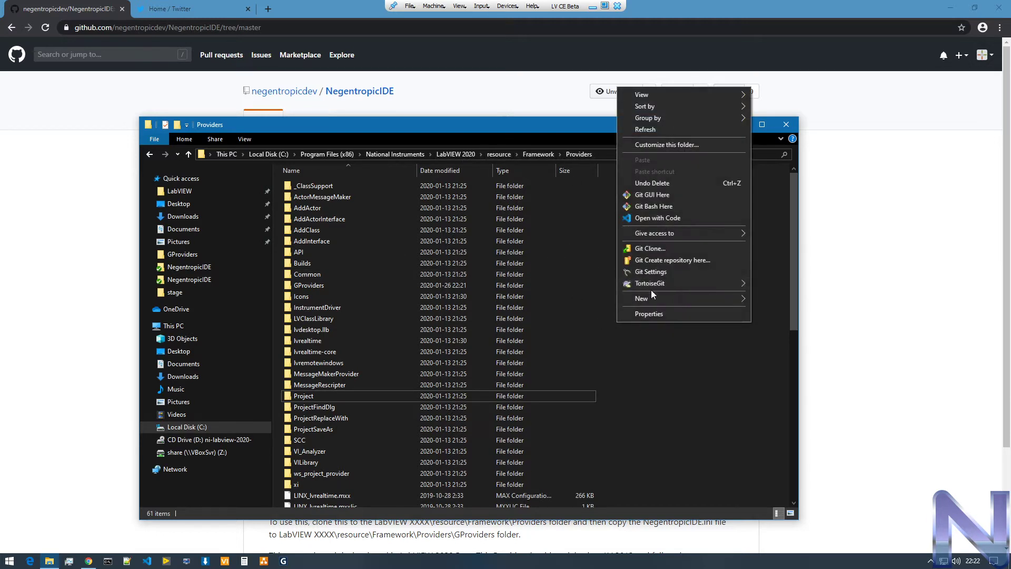
{"action": "left_click", "coordinate": [652, 248]}
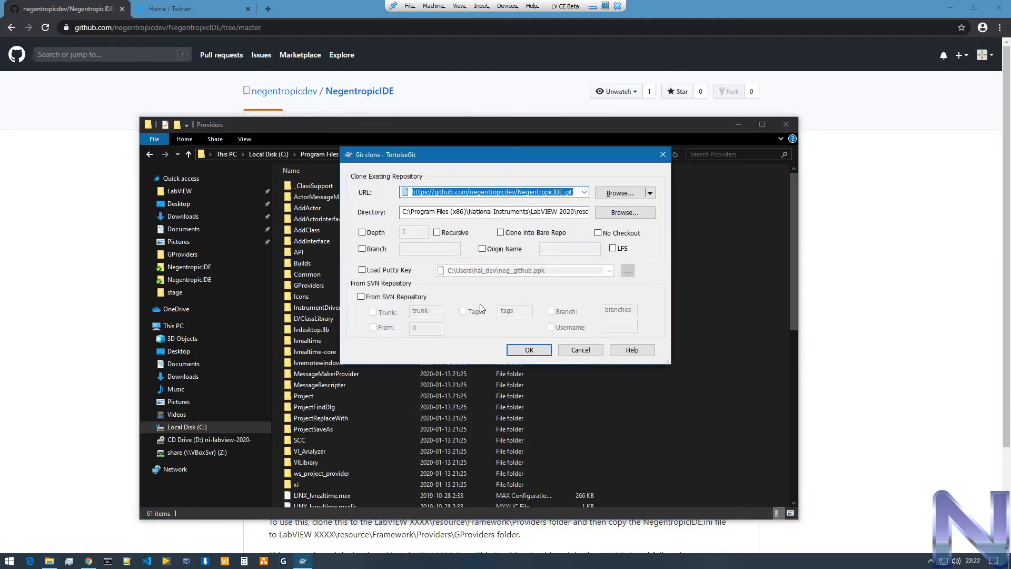
{"action": "left_click", "coordinate": [520, 350]}
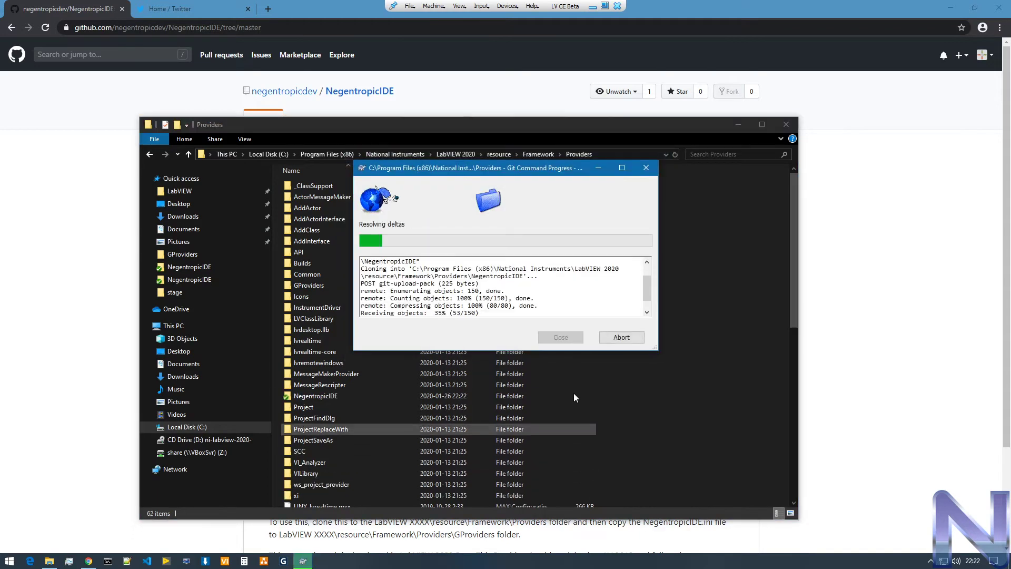
{"action": "left_click", "coordinate": [558, 336]}
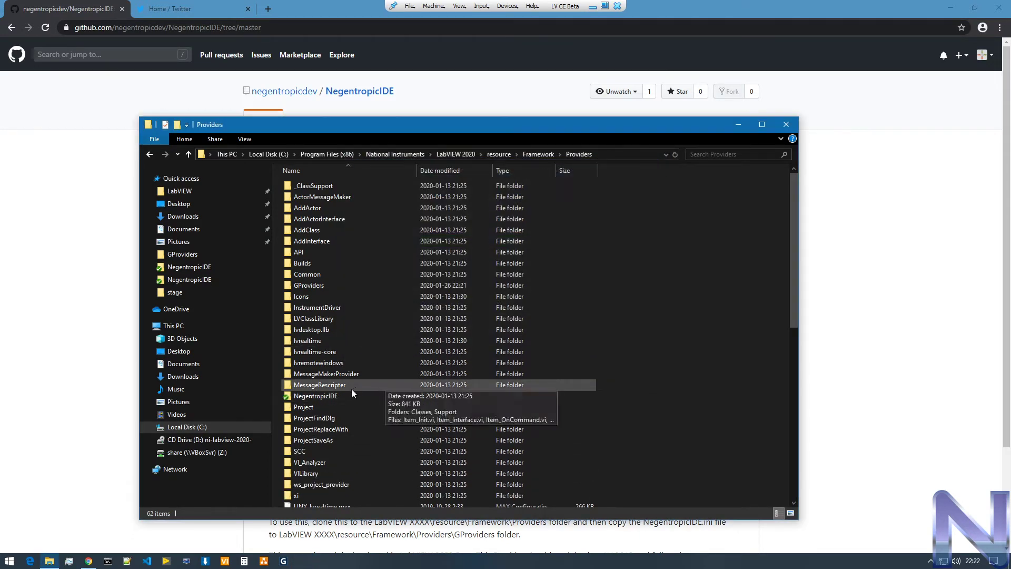
Copy NegentropicIDE.ini from the cloned NegentropicIDE folder into the Providers\GProviders folder
{"action": "double_click", "coordinate": [340, 394]}
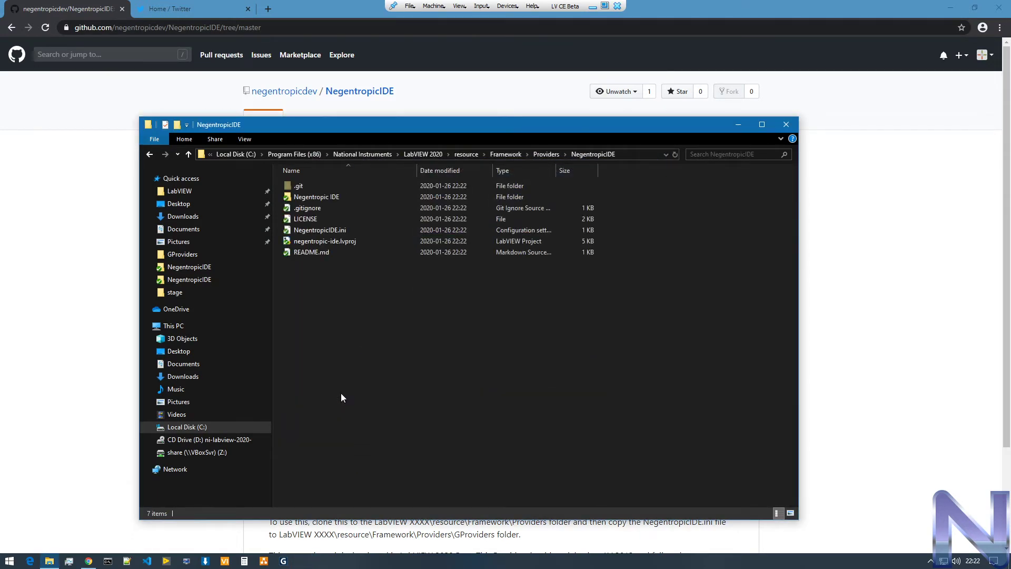
{"action": "left_click", "coordinate": [339, 229]}
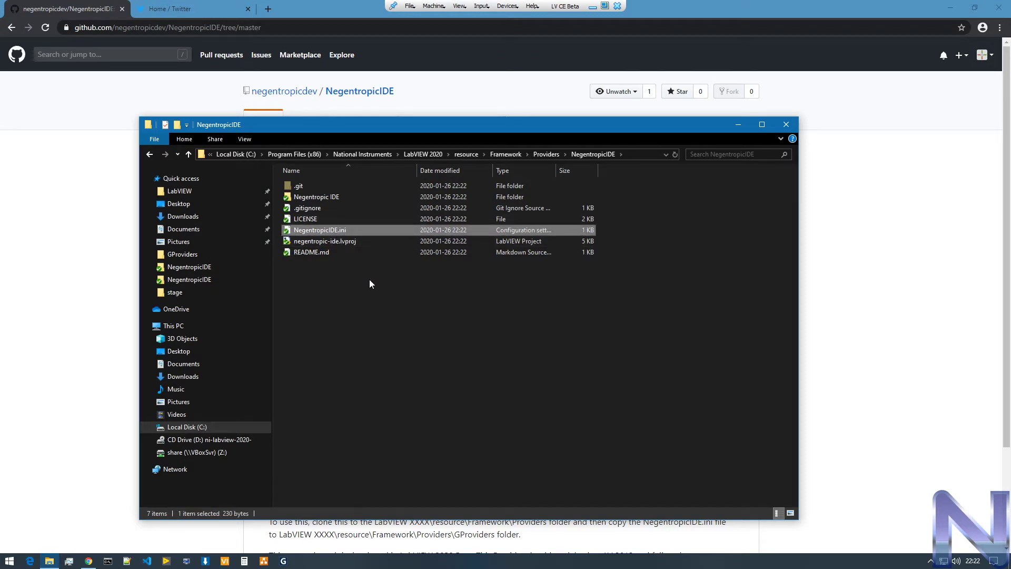
{"action": "left_click", "coordinate": [546, 154]}
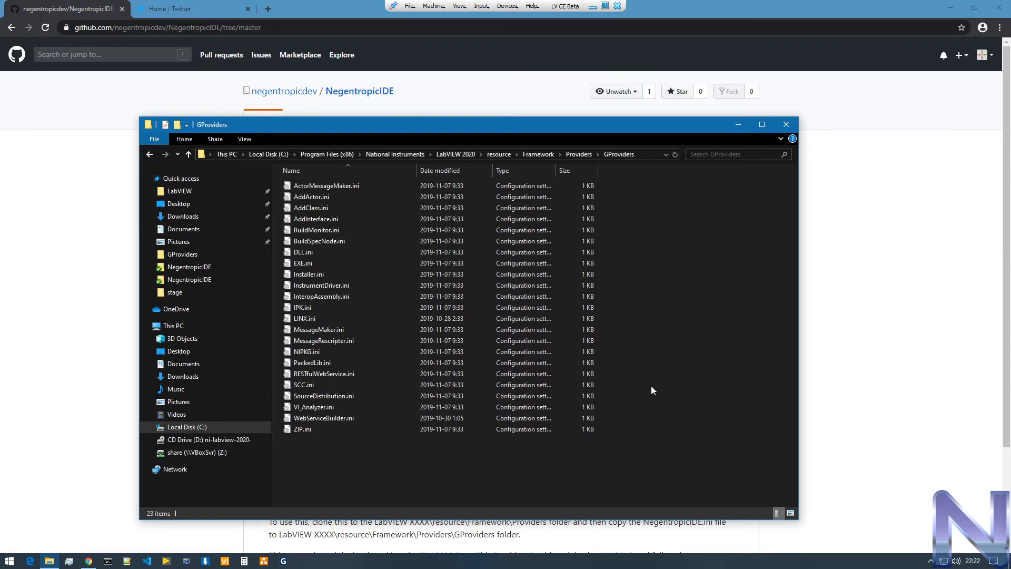
{"action": "key", "text": "ctrl+v"}
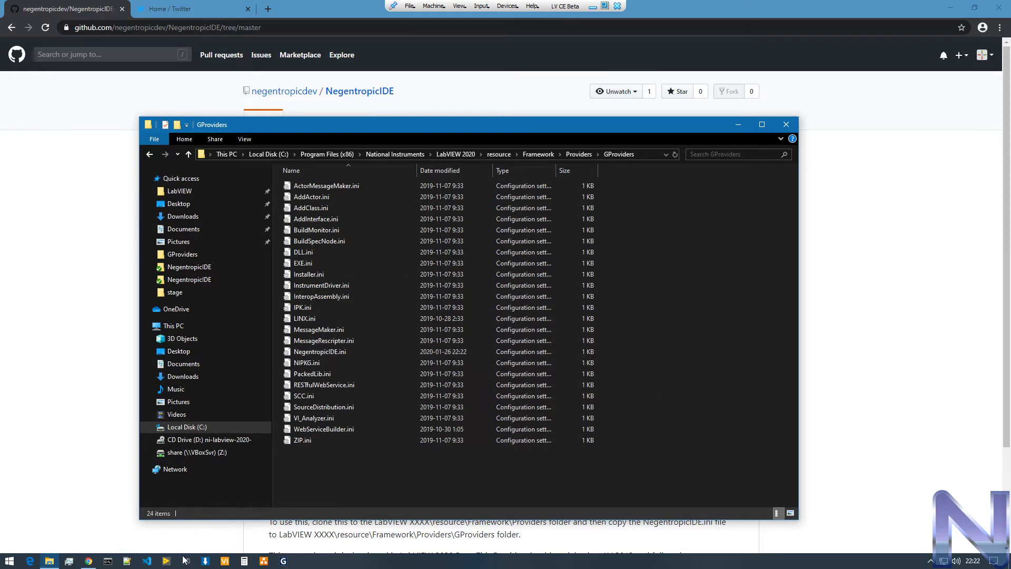
Switch to LabVIEW and create a class named A under My Computer in the ide test project
{"action": "left_click", "coordinate": [166, 561]}
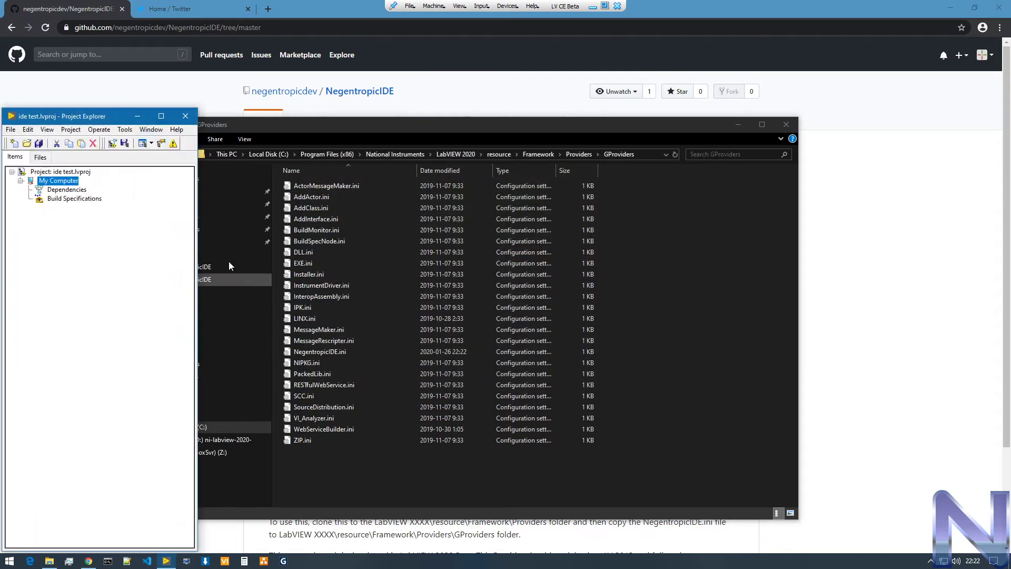
{"action": "right_click", "coordinate": [53, 181]}
{"action": "mouse_move", "coordinate": [111, 186]}
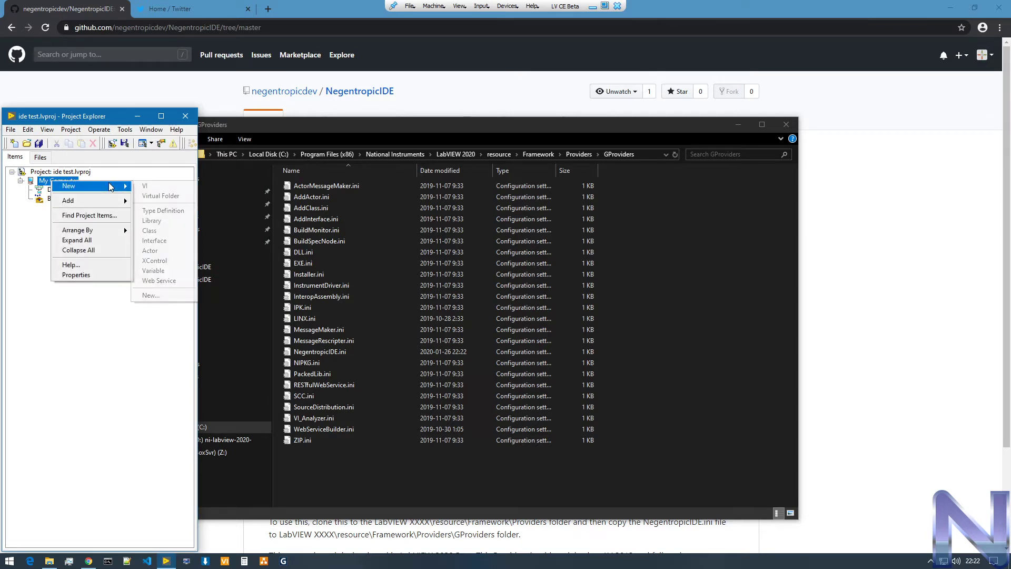
{"action": "left_click", "coordinate": [151, 230]}
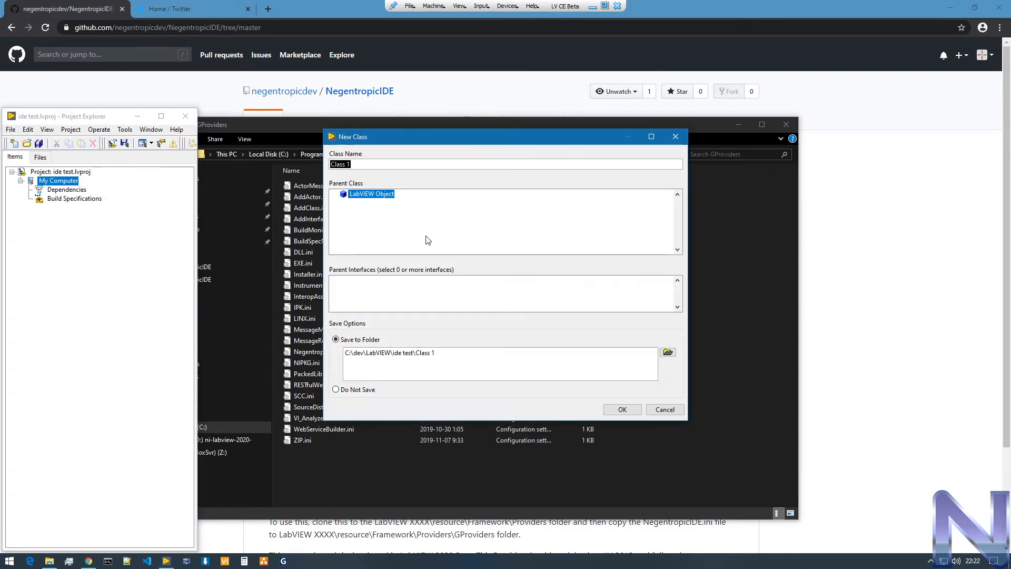
{"action": "type", "text": "A"}
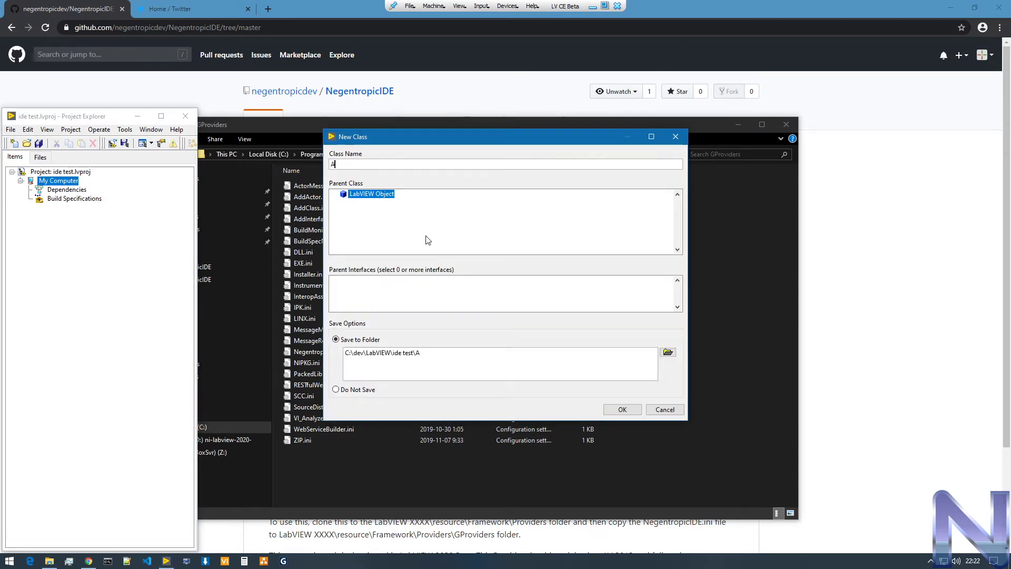
{"action": "left_click", "coordinate": [620, 410]}
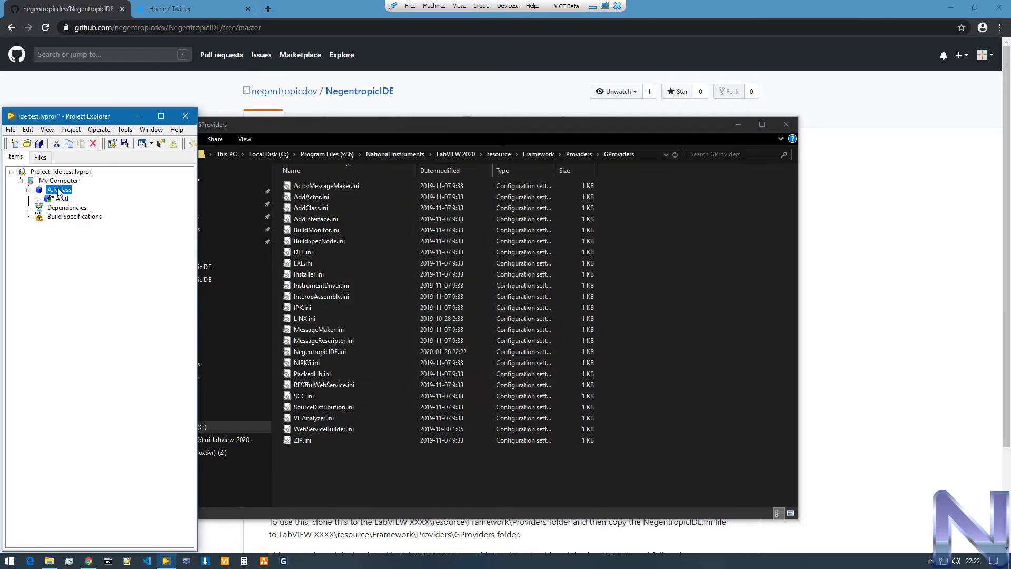
Apply the Default Negentropic scaffold to A.lvclass and save the project
{"action": "right_click", "coordinate": [58, 191]}
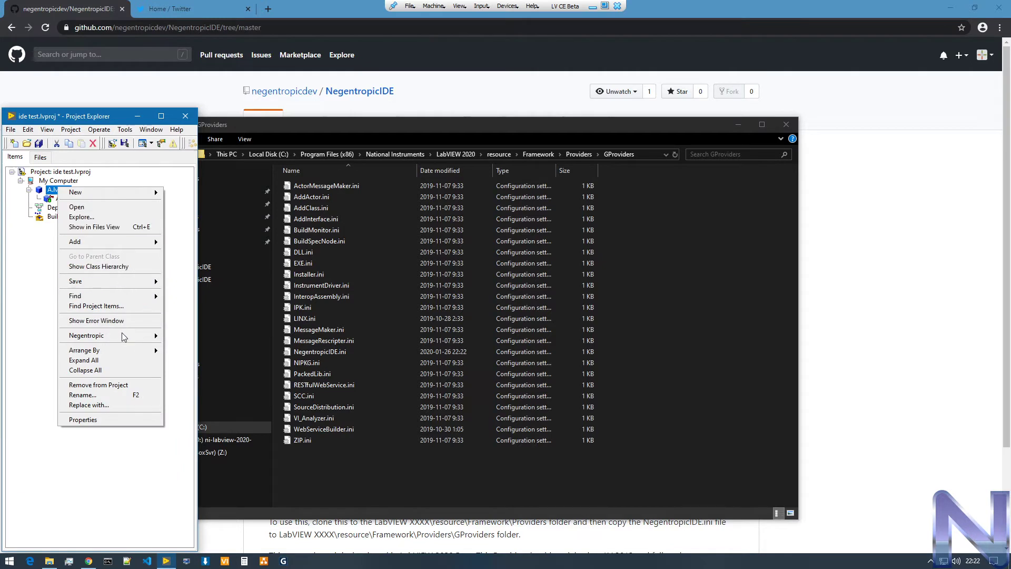
{"action": "mouse_move", "coordinate": [122, 342]}
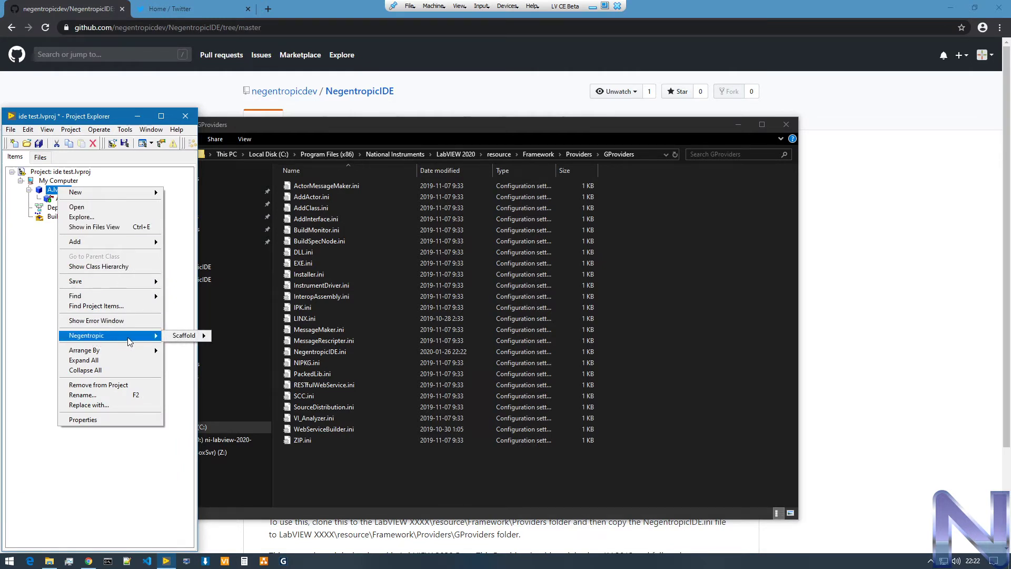
{"action": "mouse_move", "coordinate": [185, 336]}
{"action": "left_click", "coordinate": [227, 350]}
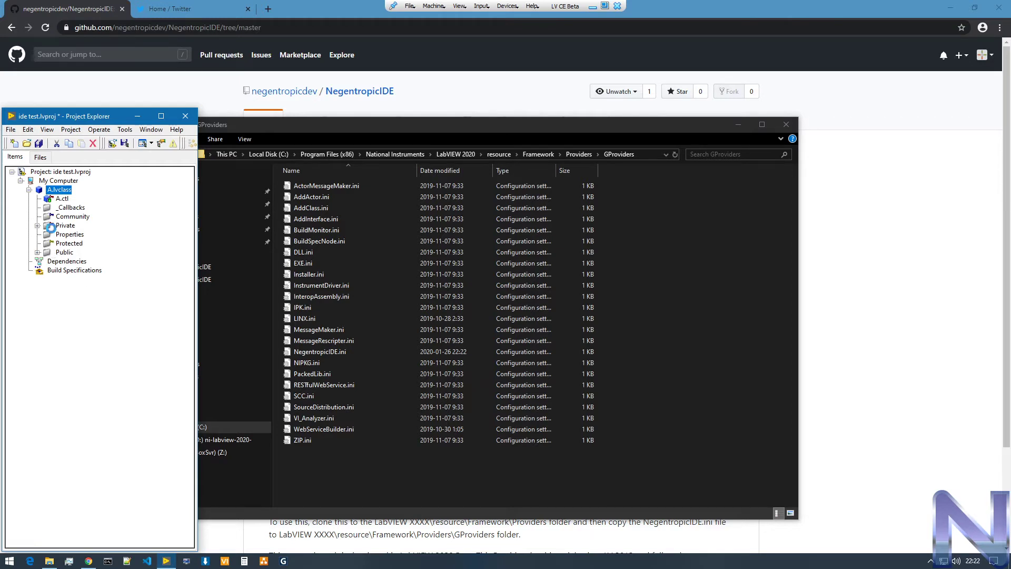
{"action": "left_click", "coordinate": [39, 143]}
Create a second class named B under My Computer with LabVIEW Object as its parent
{"action": "right_click", "coordinate": [49, 181]}
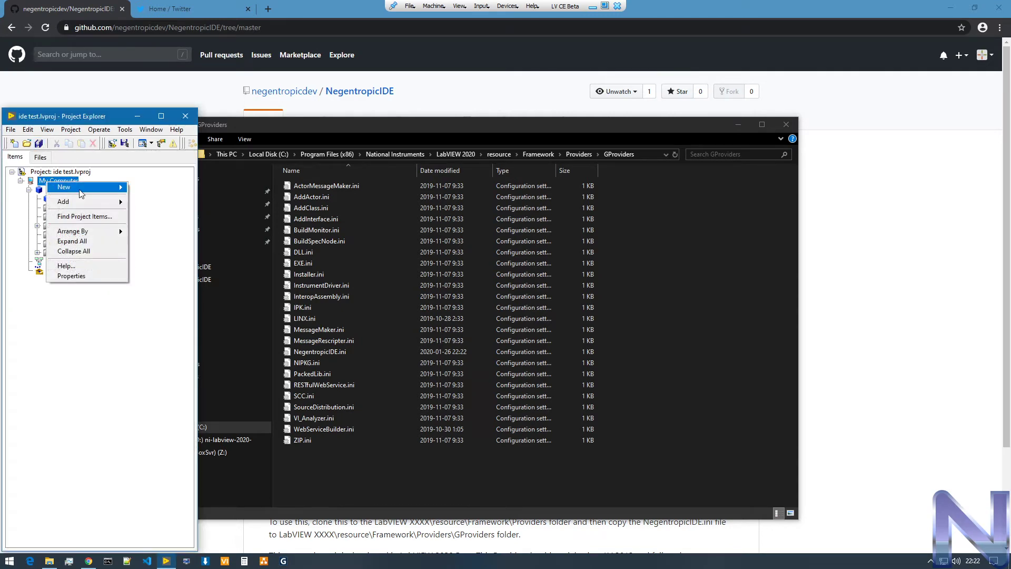
{"action": "mouse_move", "coordinate": [82, 190]}
{"action": "left_click", "coordinate": [150, 230]}
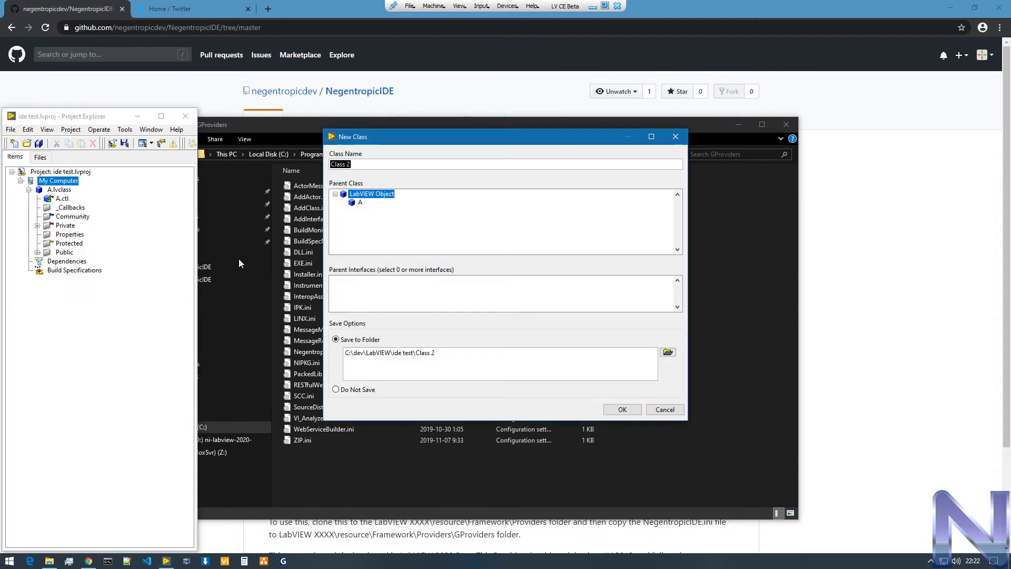
{"action": "type", "text": "B"}
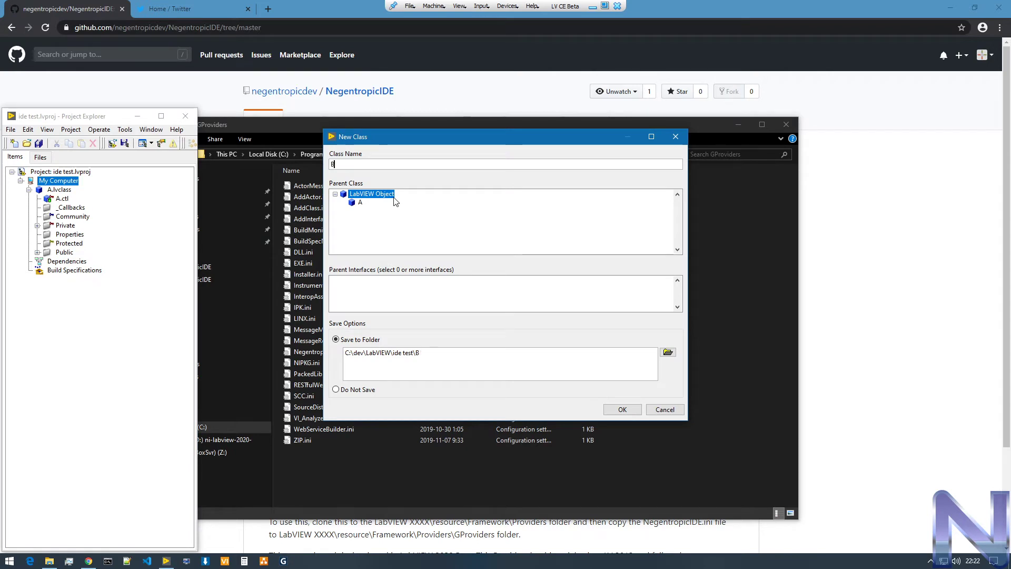
{"action": "left_click", "coordinate": [606, 407]}
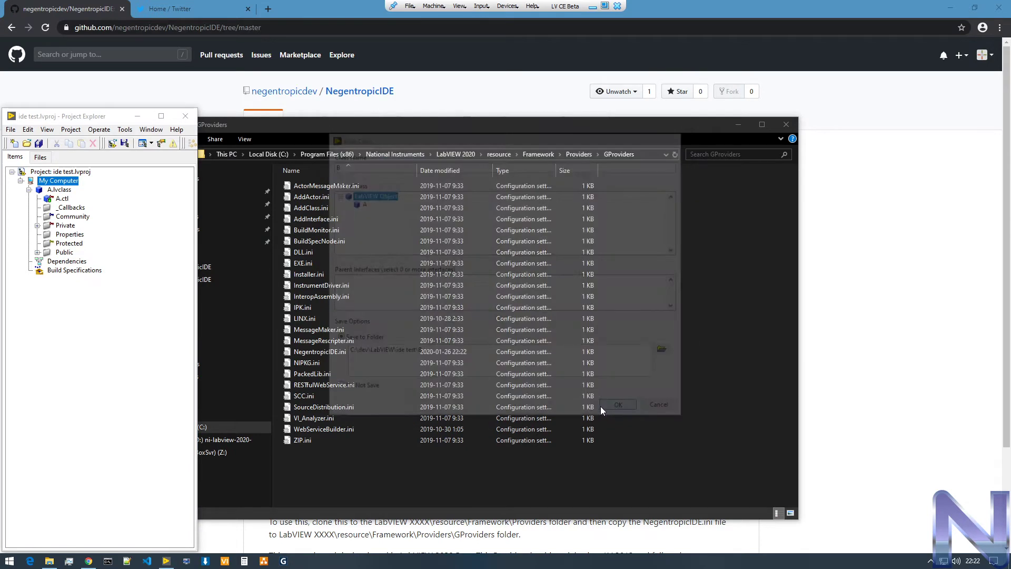
{"action": "left_click", "coordinate": [29, 262]}
Add a virtual folder named Handlers to B.lvclass and set its access scope to Protected
{"action": "right_click", "coordinate": [50, 262]}
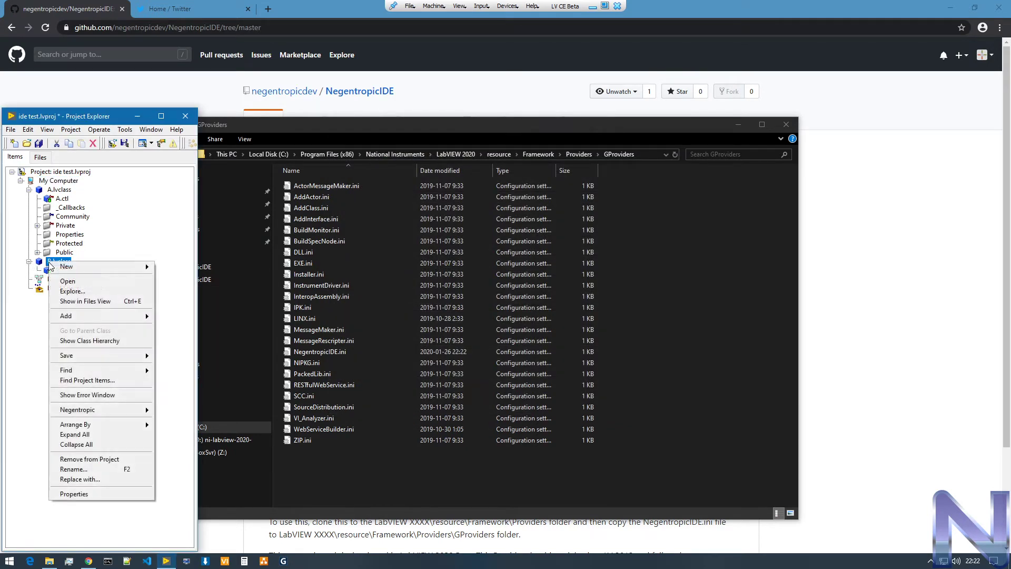
{"action": "mouse_move", "coordinate": [105, 273]}
{"action": "left_click", "coordinate": [202, 280]}
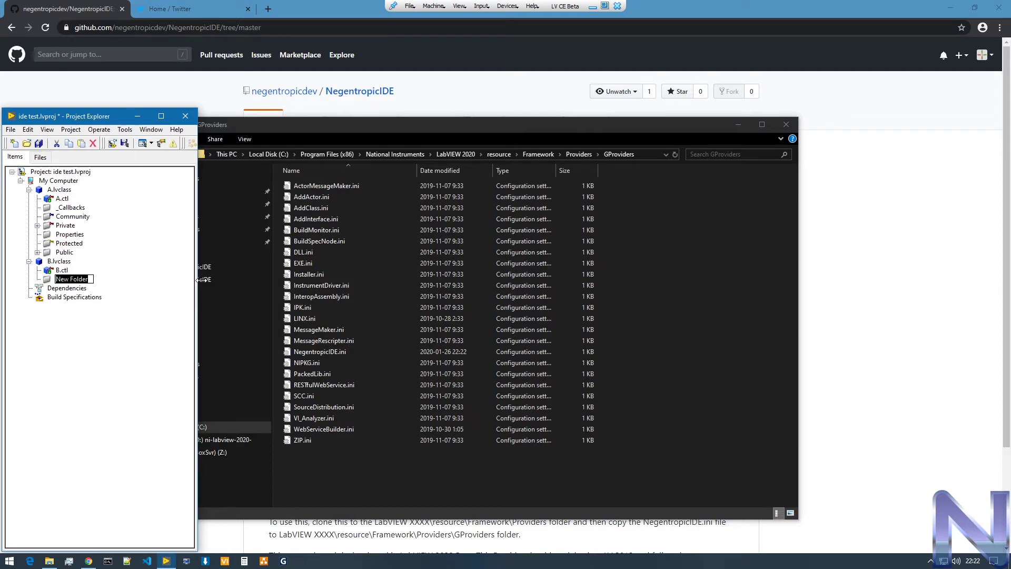
{"action": "type", "text": "Handlers"}
{"action": "key", "text": "Return"}
{"action": "right_click", "coordinate": [74, 280]}
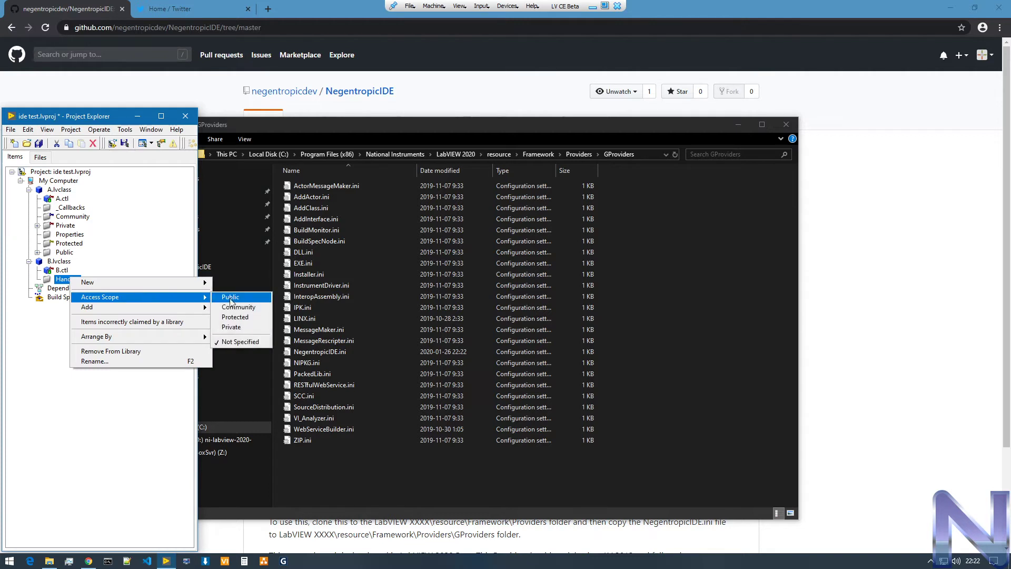
{"action": "left_click", "coordinate": [239, 320]}
Add a virtual folder named Private to B.lvclass and set its access scope to Private
{"action": "right_click", "coordinate": [53, 265]}
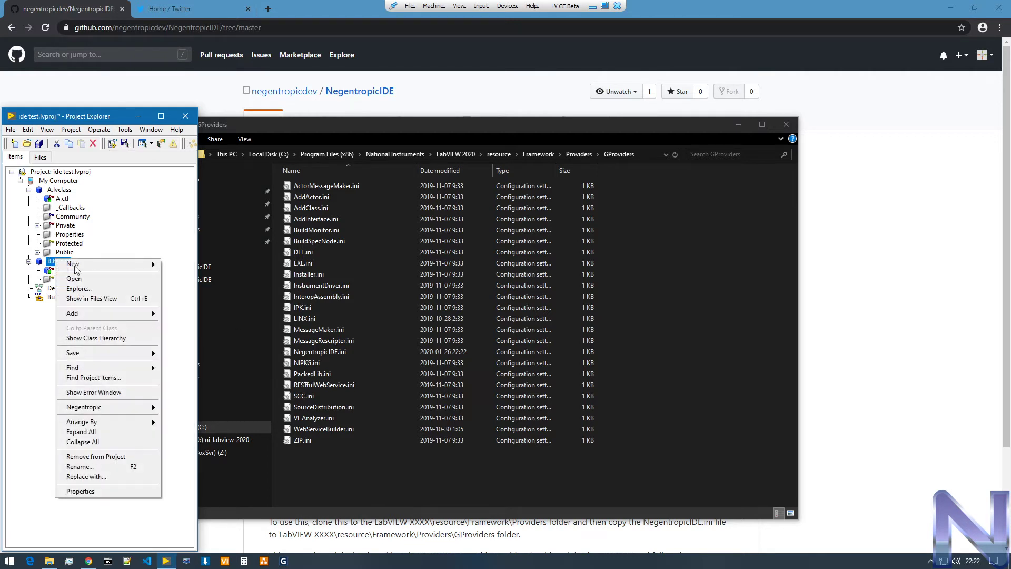
{"action": "mouse_move", "coordinate": [132, 264]}
{"action": "left_click", "coordinate": [202, 272]}
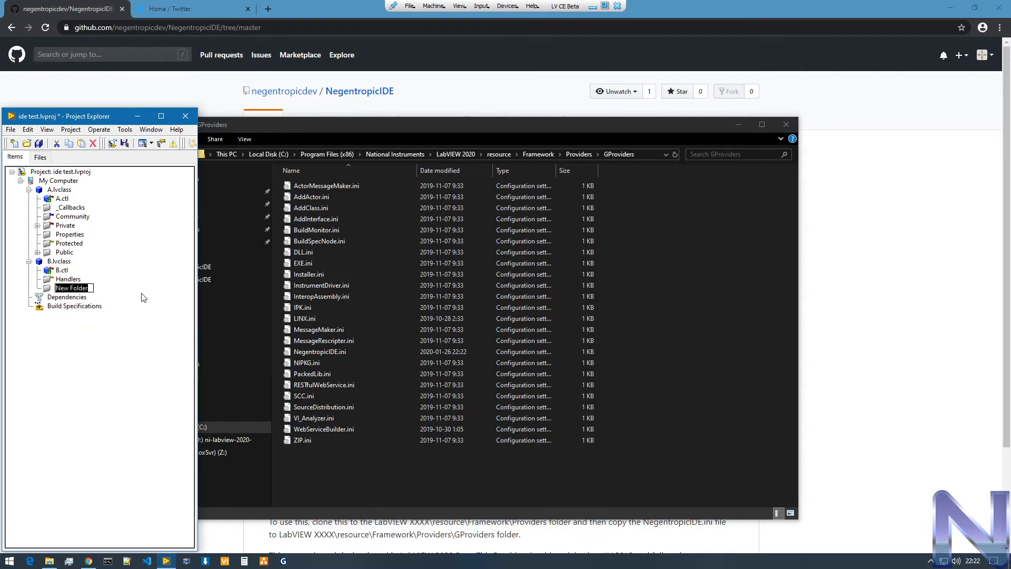
{"action": "type", "text": "Private"}
{"action": "key", "text": "Return"}
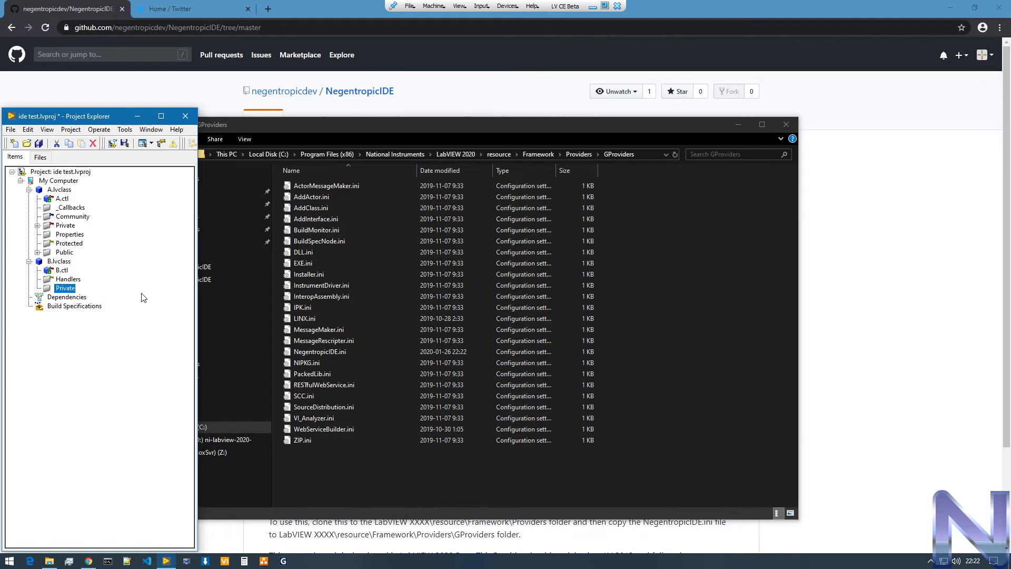
{"action": "right_click", "coordinate": [86, 285]}
{"action": "mouse_move", "coordinate": [137, 304]}
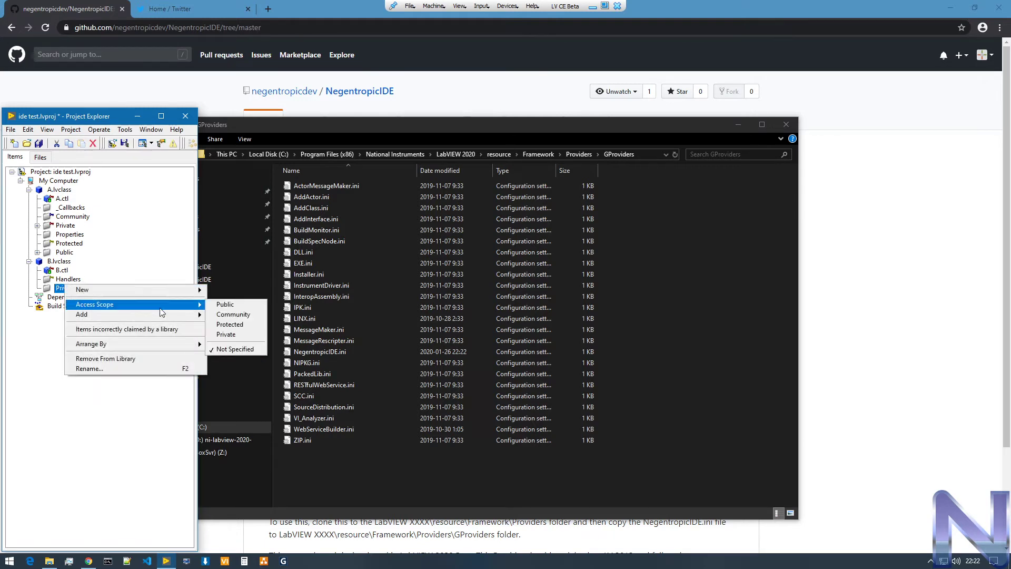
{"action": "left_click", "coordinate": [227, 335]}
Add a virtual folder named Properties to B.lvclass
{"action": "right_click", "coordinate": [55, 262]}
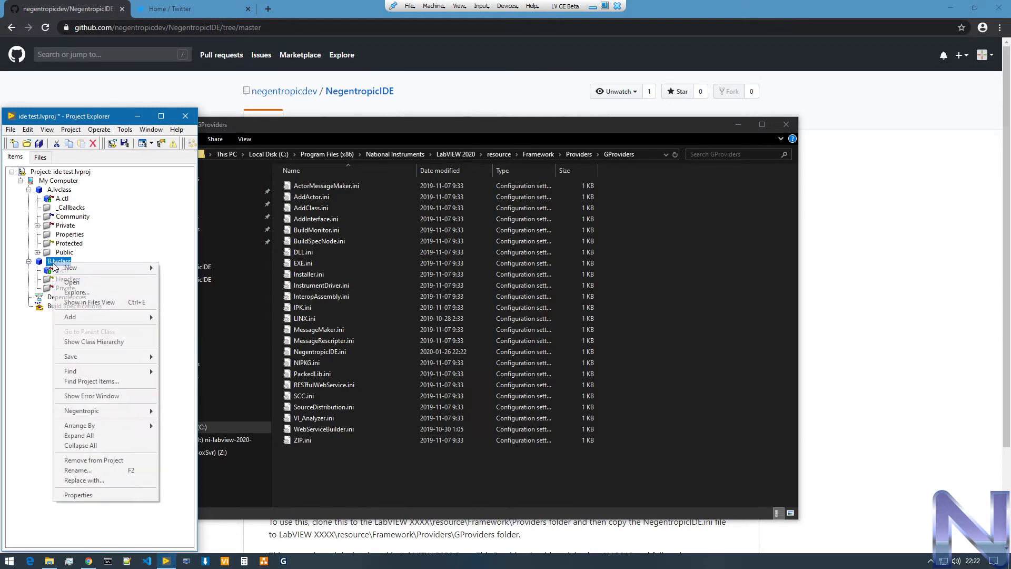
{"action": "mouse_move", "coordinate": [96, 269]}
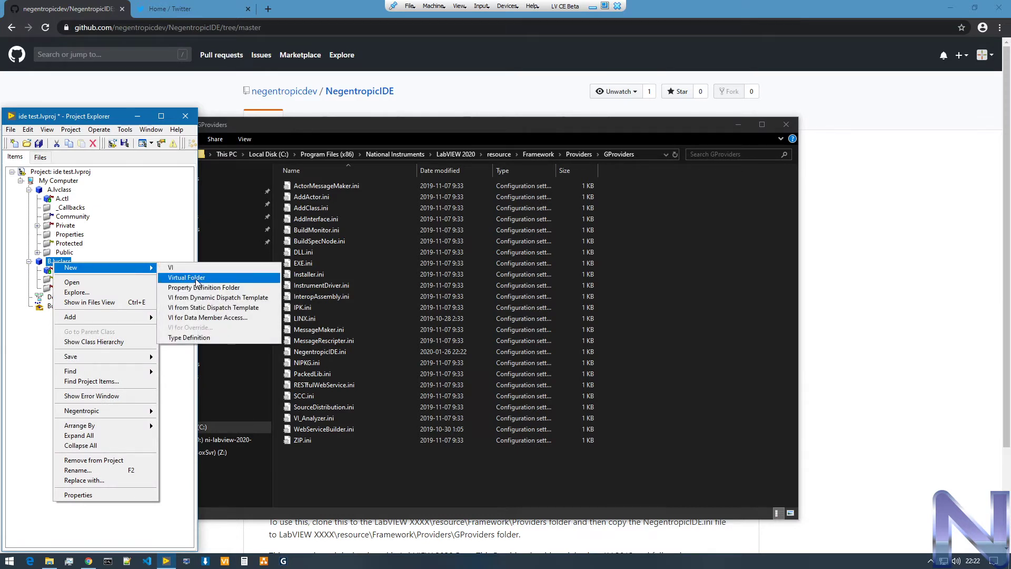
{"action": "left_click", "coordinate": [196, 277]}
{"action": "type", "text": "Proper"}
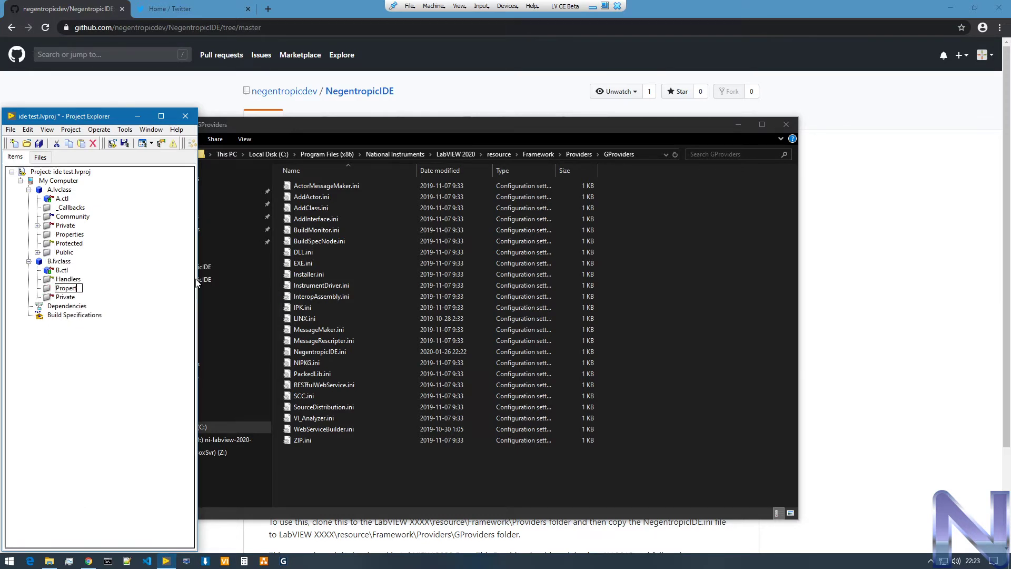
{"action": "type", "text": "ties"}
{"action": "left_click", "coordinate": [55, 411]}
Save the folder layout of B.lvclass as a Negentropic scaffold named Test
{"action": "right_click", "coordinate": [56, 262]}
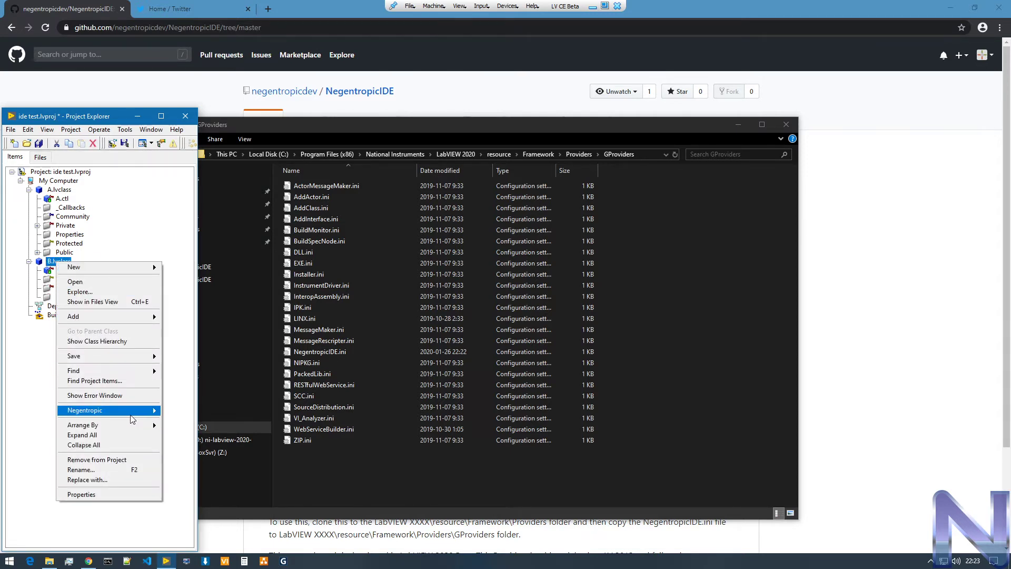
{"action": "mouse_move", "coordinate": [152, 411]}
{"action": "mouse_move", "coordinate": [189, 414]}
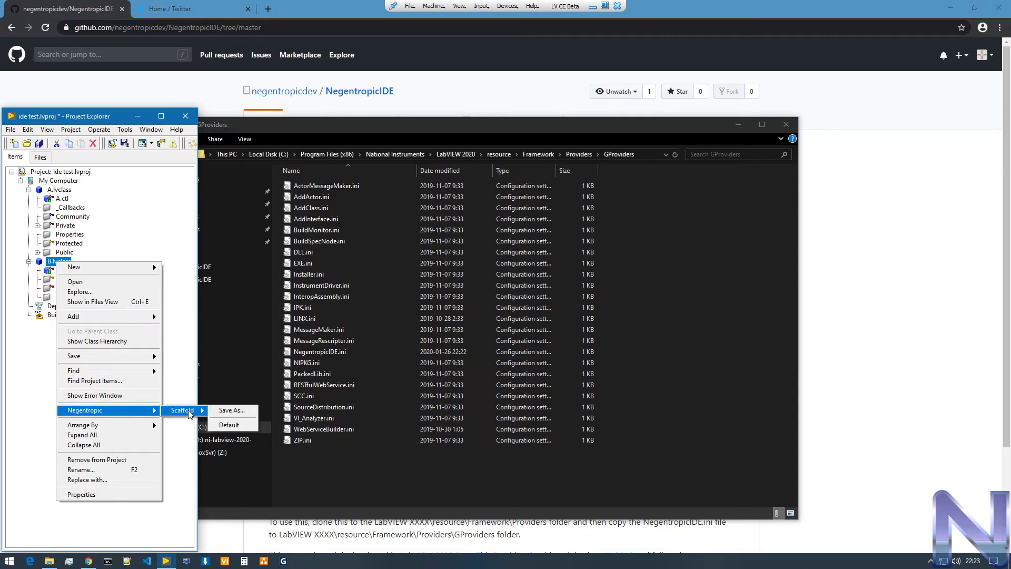
{"action": "left_click", "coordinate": [232, 411]}
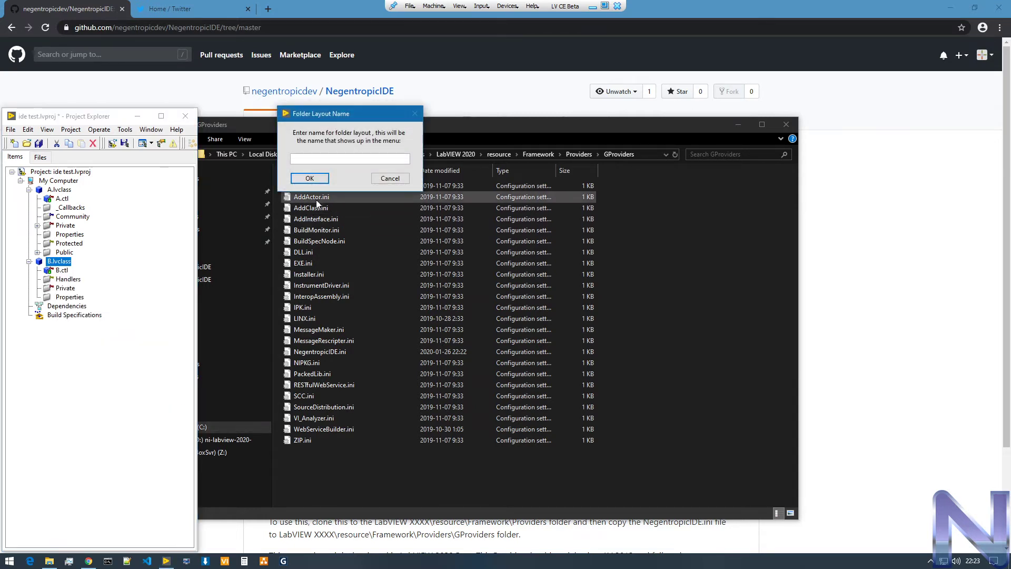
{"action": "type", "text": "Test"}
{"action": "key", "text": "Return"}
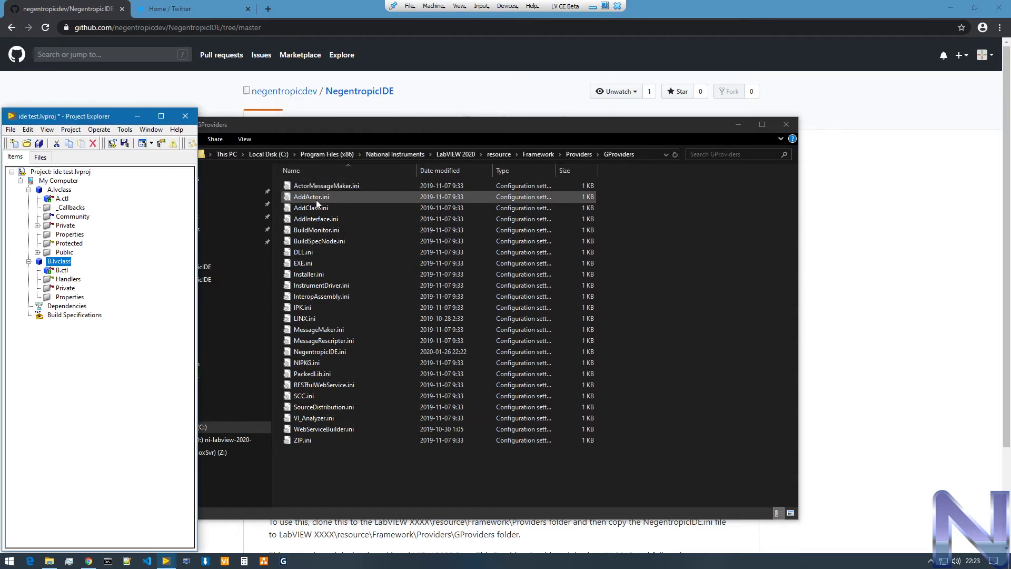
Create a third class named C under My Computer with LabVIEW Object as its parent
{"action": "right_click", "coordinate": [64, 183]}
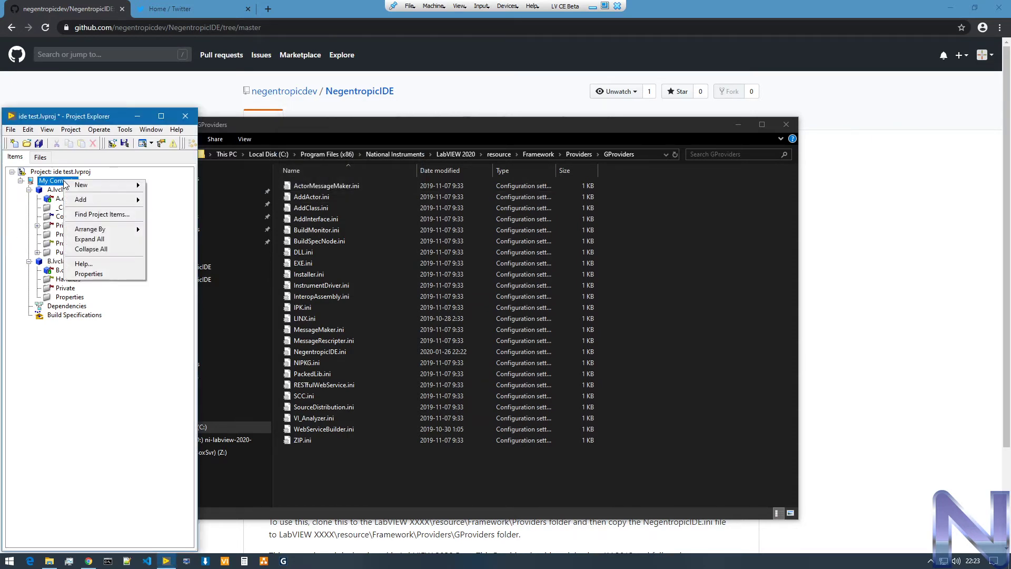
{"action": "mouse_move", "coordinate": [121, 185]}
{"action": "left_click", "coordinate": [184, 237]}
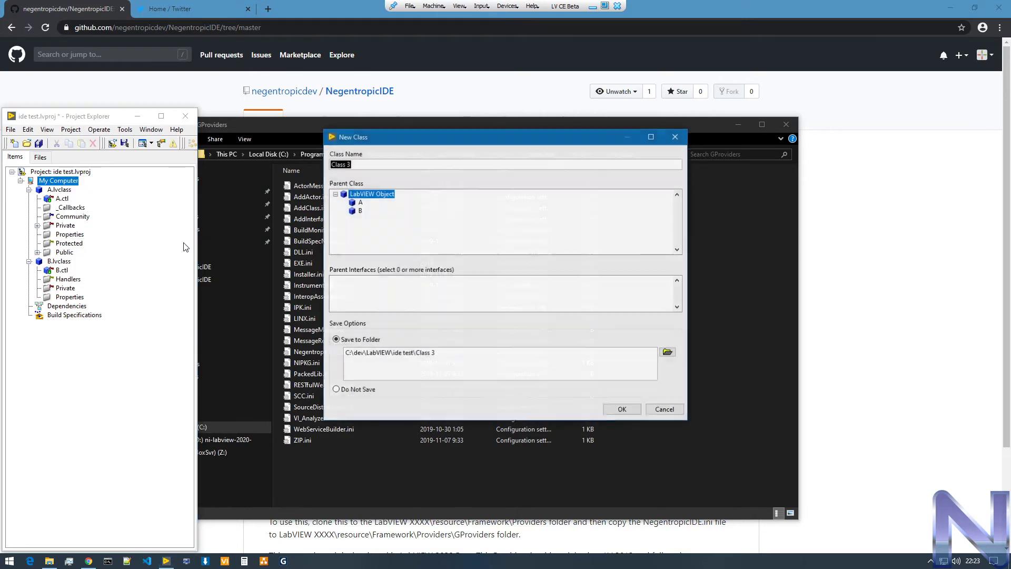
{"action": "type", "text": "C"}
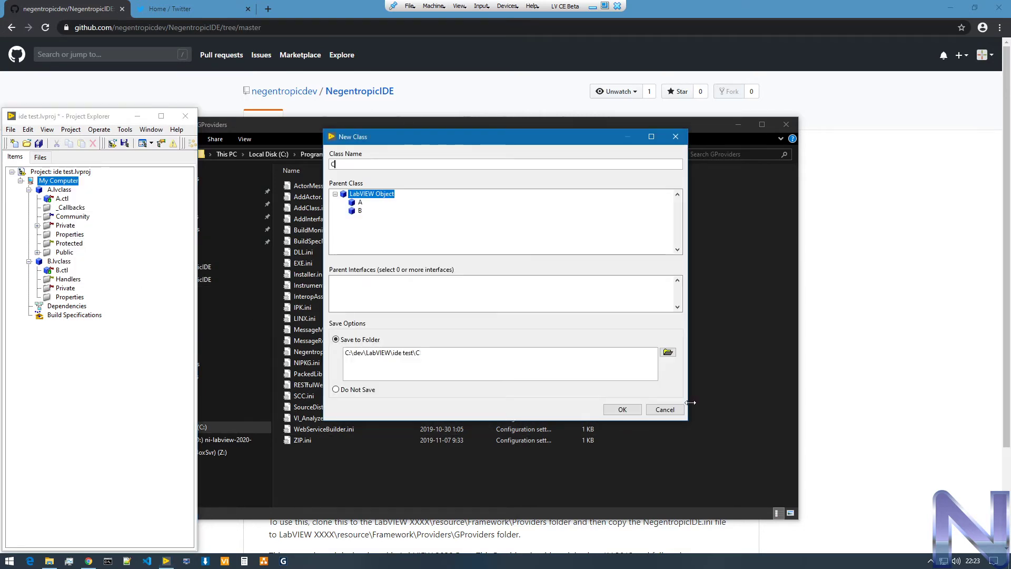
{"action": "left_click", "coordinate": [622, 409]}
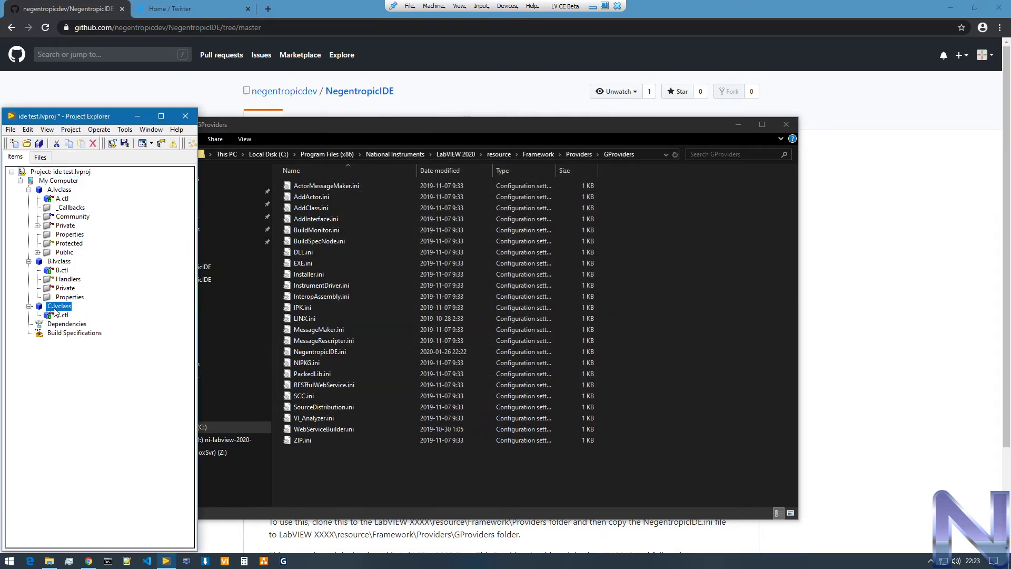
Apply the Test scaffold from Negentropic to C.lvclass
{"action": "left_click", "coordinate": [30, 306]}
{"action": "right_click", "coordinate": [58, 307]}
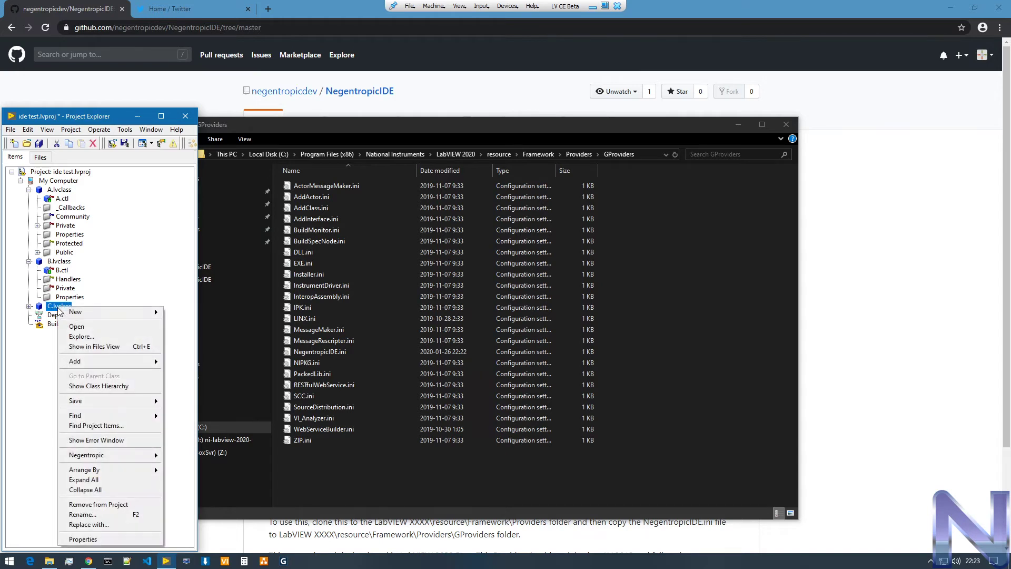
{"action": "mouse_move", "coordinate": [138, 457]}
{"action": "mouse_move", "coordinate": [185, 455]}
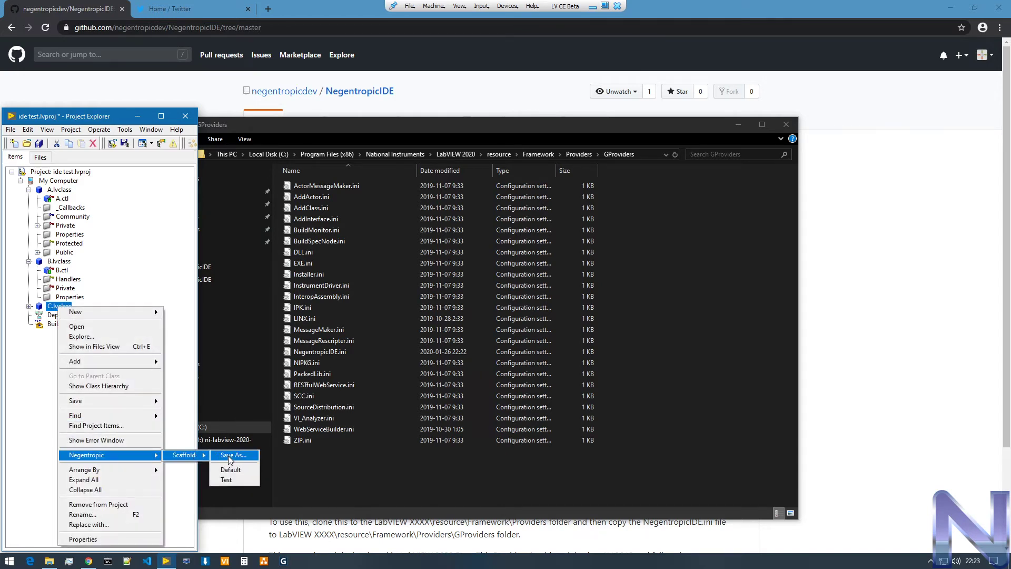
{"action": "left_click", "coordinate": [228, 480]}
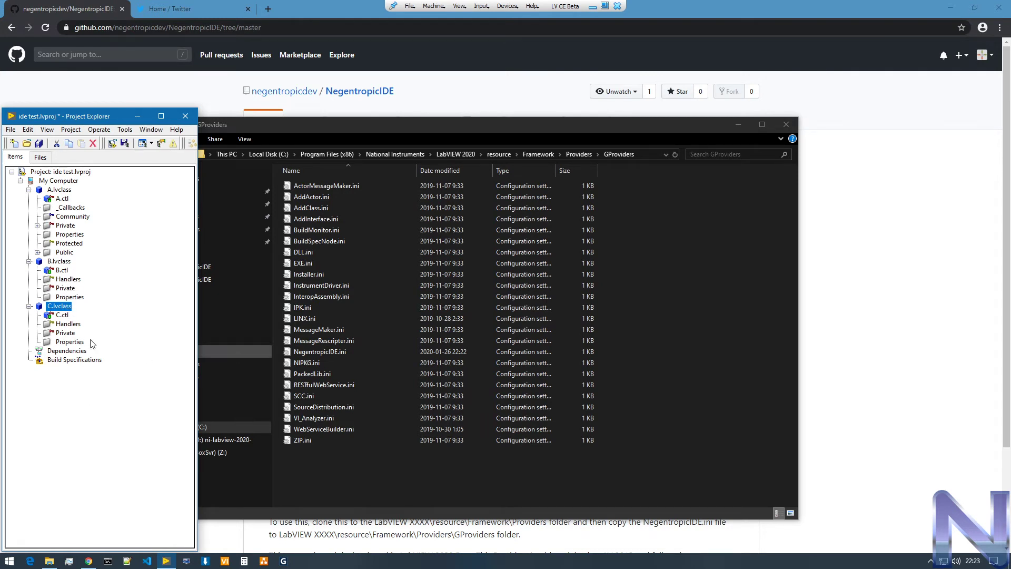
Switch to File Explorer and browse to Documents\LabVIEW Data\Negentropic\Scaffold\Folders, where the scaffold layouts are stored
{"action": "left_click", "coordinate": [367, 124]}
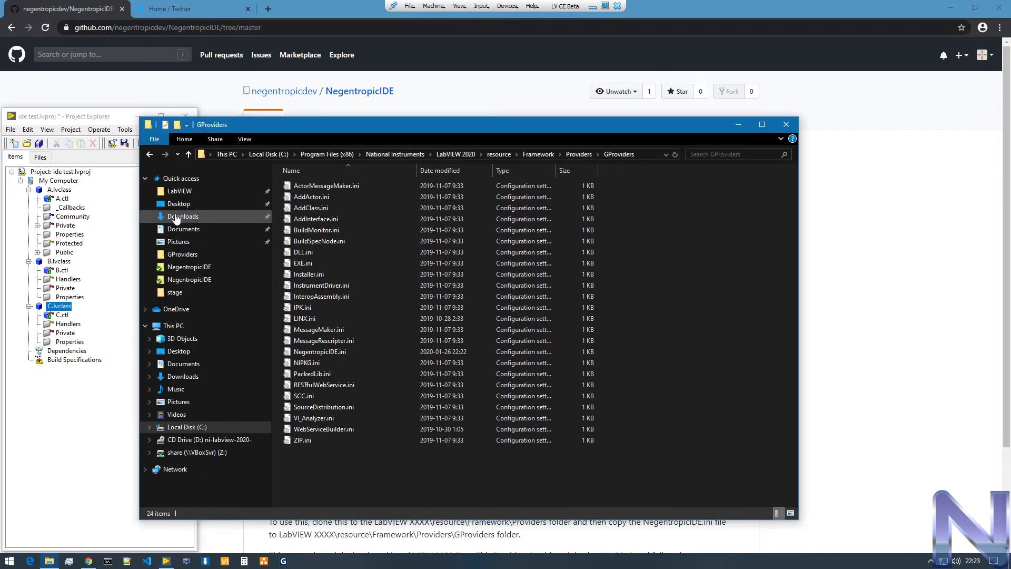
{"action": "left_click", "coordinate": [184, 229]}
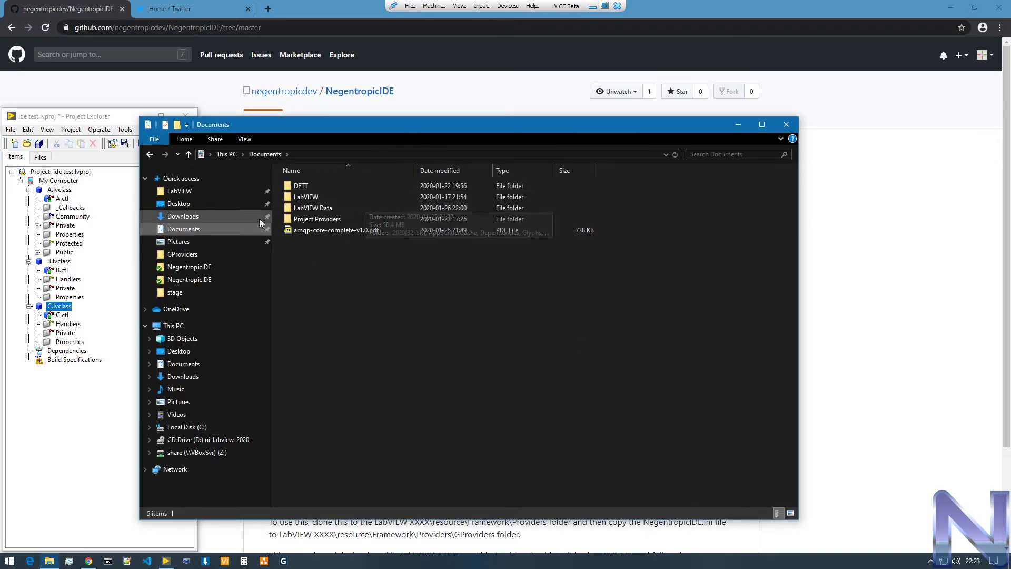
{"action": "left_click", "coordinate": [324, 207]}
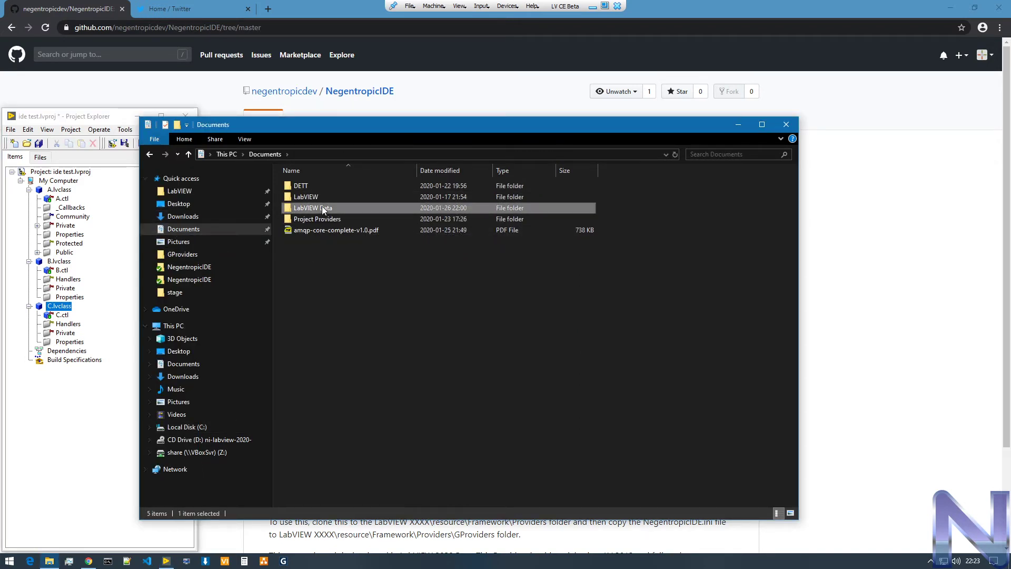
{"action": "double_click", "coordinate": [323, 207]}
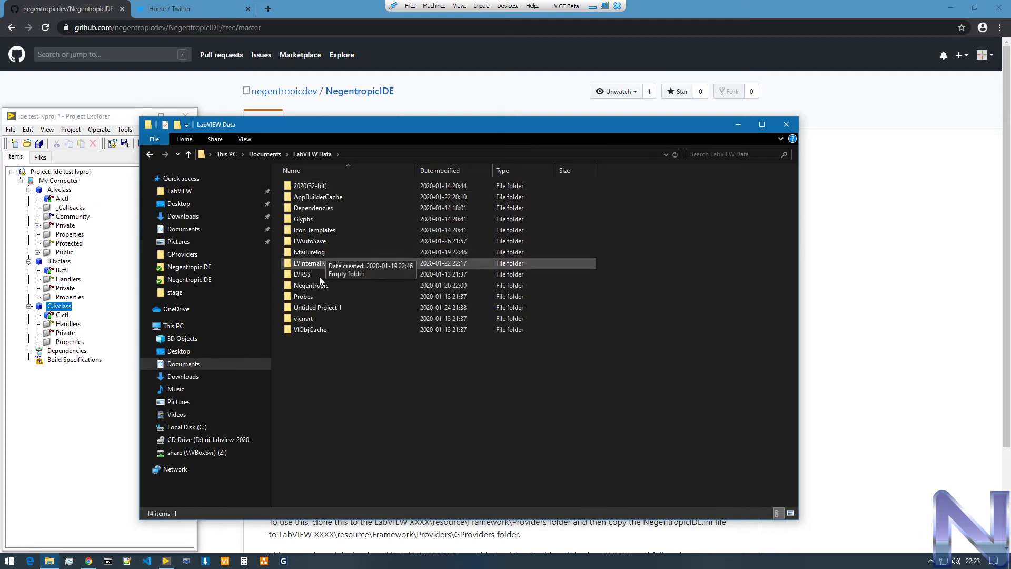
{"action": "left_click", "coordinate": [317, 285]}
{"action": "double_click", "coordinate": [317, 284]}
{"action": "double_click", "coordinate": [318, 183]}
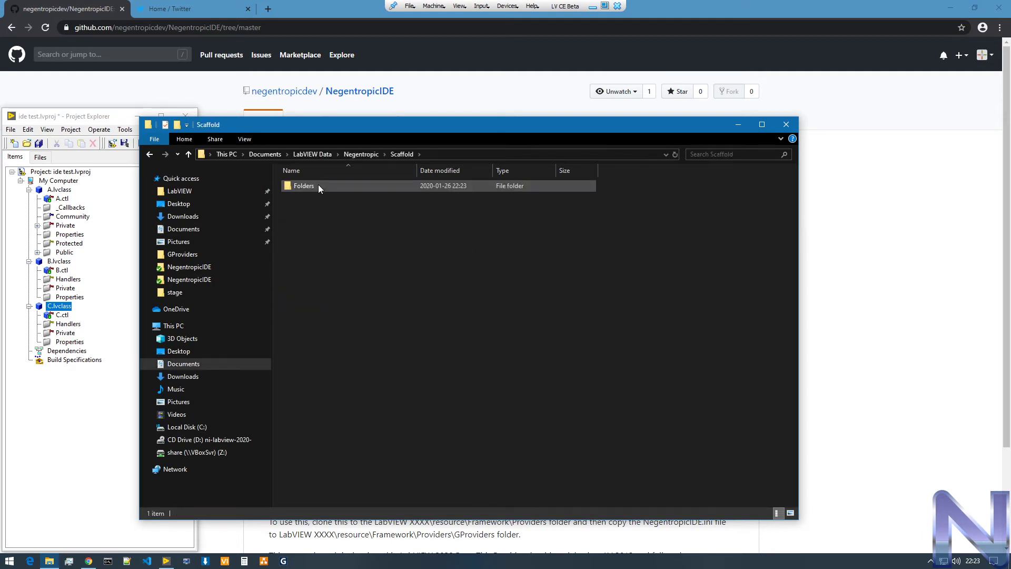
{"action": "double_click", "coordinate": [318, 184]}
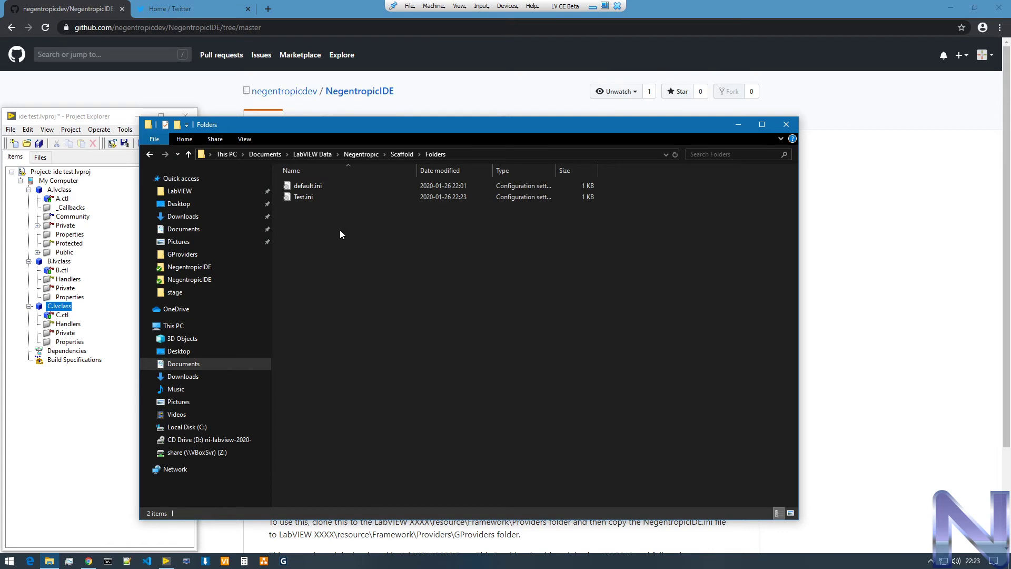
Compare the Negentropic scaffold options offered for C.lvclass with the INI files in the Folders directory
{"action": "right_click", "coordinate": [55, 307]}
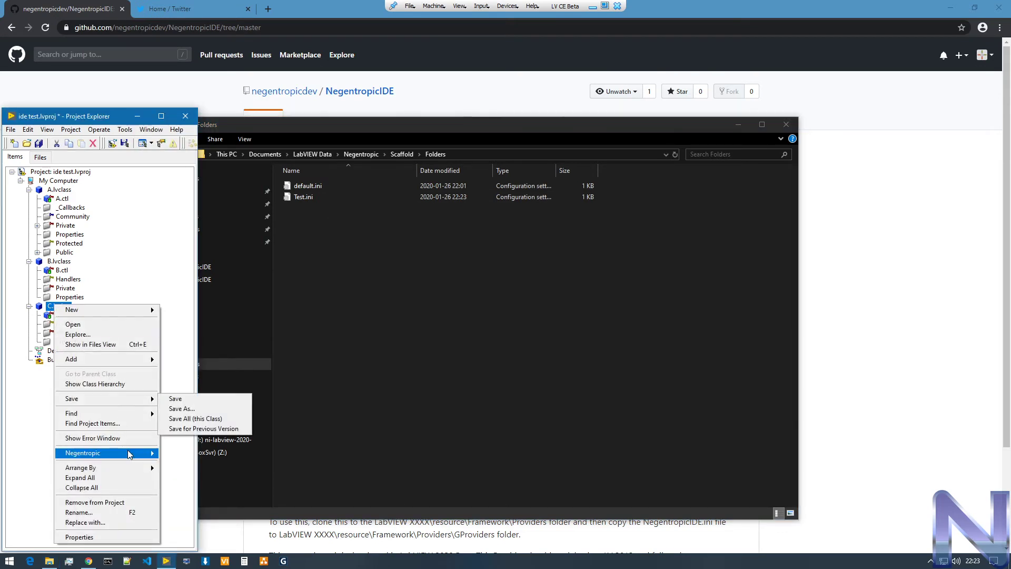
{"action": "mouse_move", "coordinate": [130, 454]}
{"action": "mouse_move", "coordinate": [180, 455]}
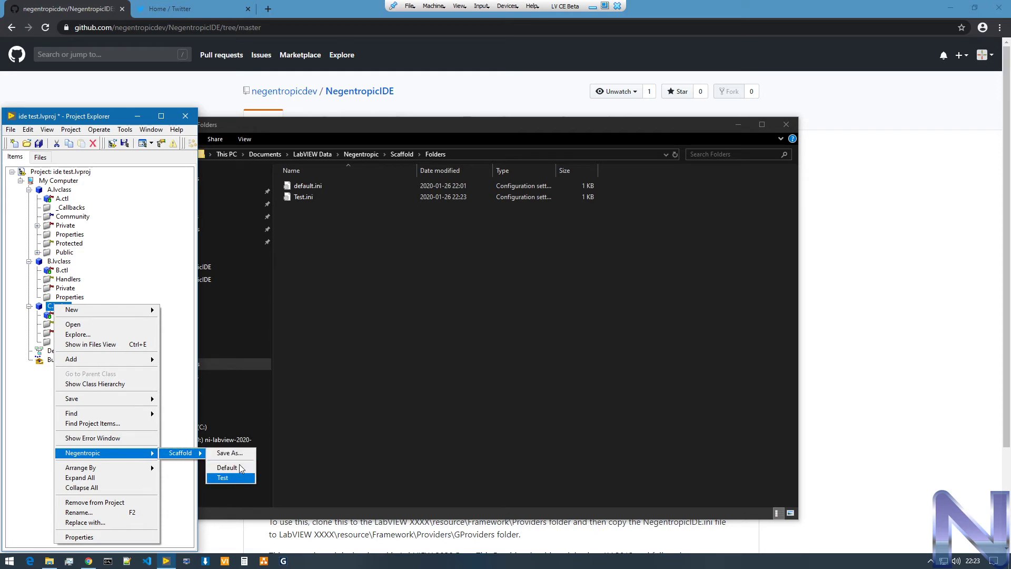
{"action": "left_click", "coordinate": [374, 365]}
Examine the folder sections and scope entries in default.ini, including Private/Data Types and Properties, and close the file
{"action": "double_click", "coordinate": [314, 185]}
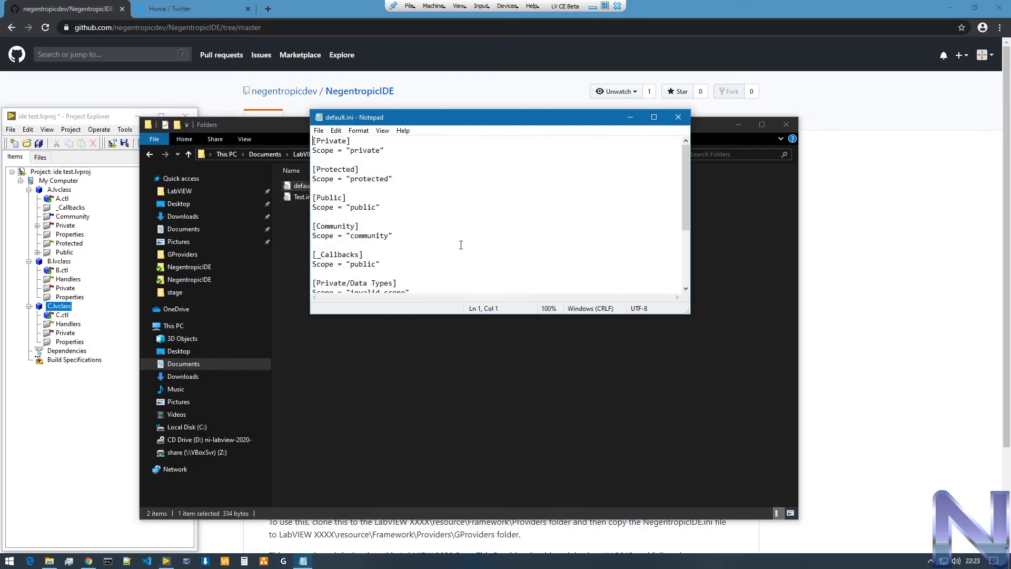
{"action": "left_click_drag", "start_coordinate": [484, 316], "coordinate": [484, 439]}
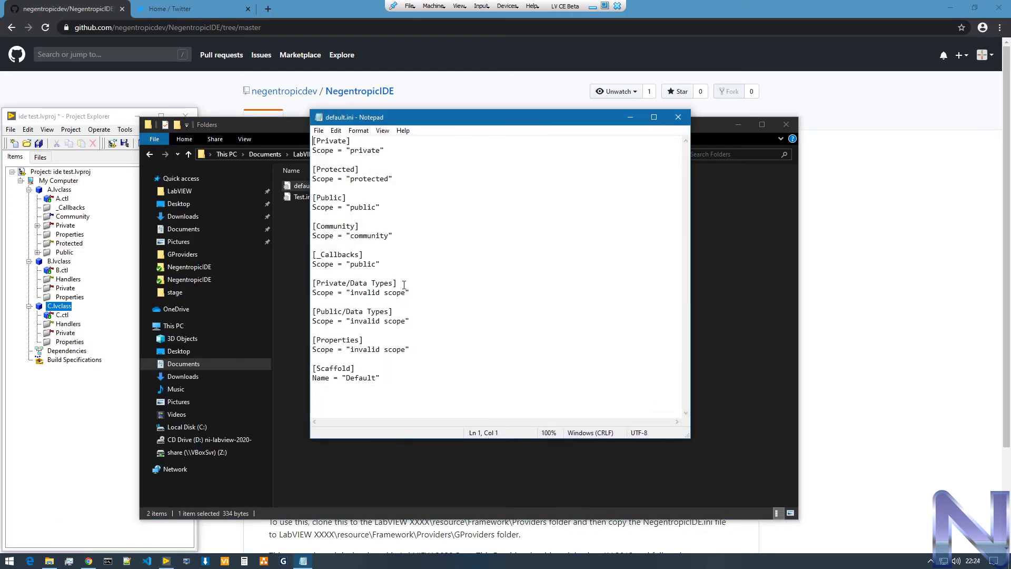
{"action": "left_click_drag", "start_coordinate": [316, 283], "coordinate": [394, 282]}
{"action": "left_click", "coordinate": [428, 292]}
{"action": "left_click_drag", "start_coordinate": [407, 350], "coordinate": [361, 350]}
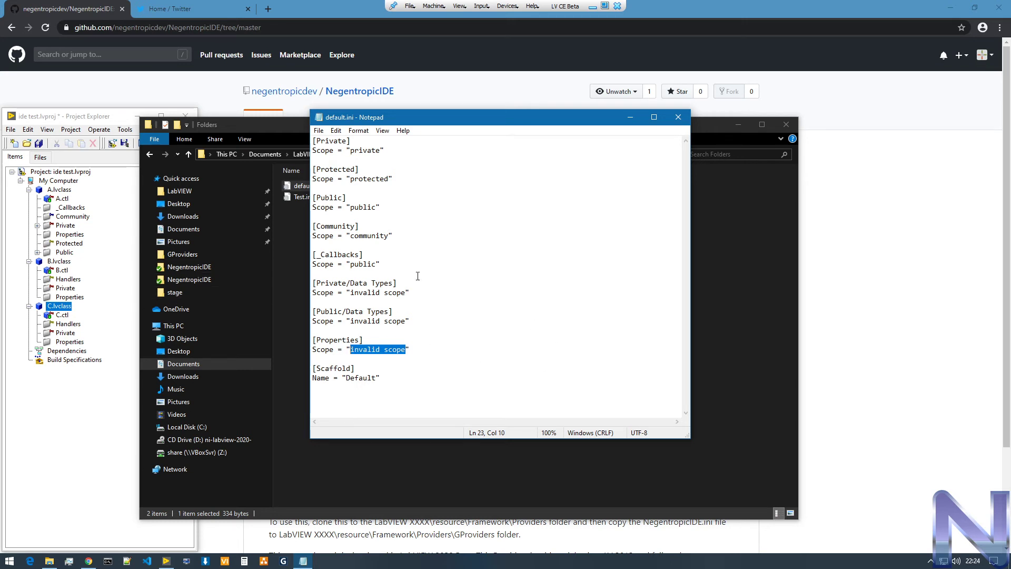
{"action": "left_click_drag", "start_coordinate": [407, 123], "coordinate": [481, 145]}
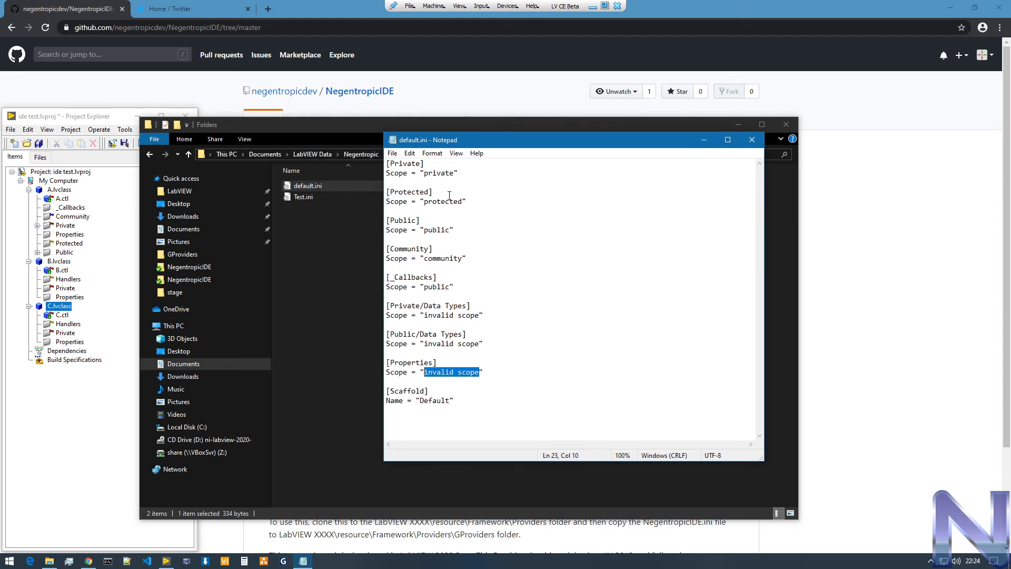
{"action": "left_click", "coordinate": [758, 140]}
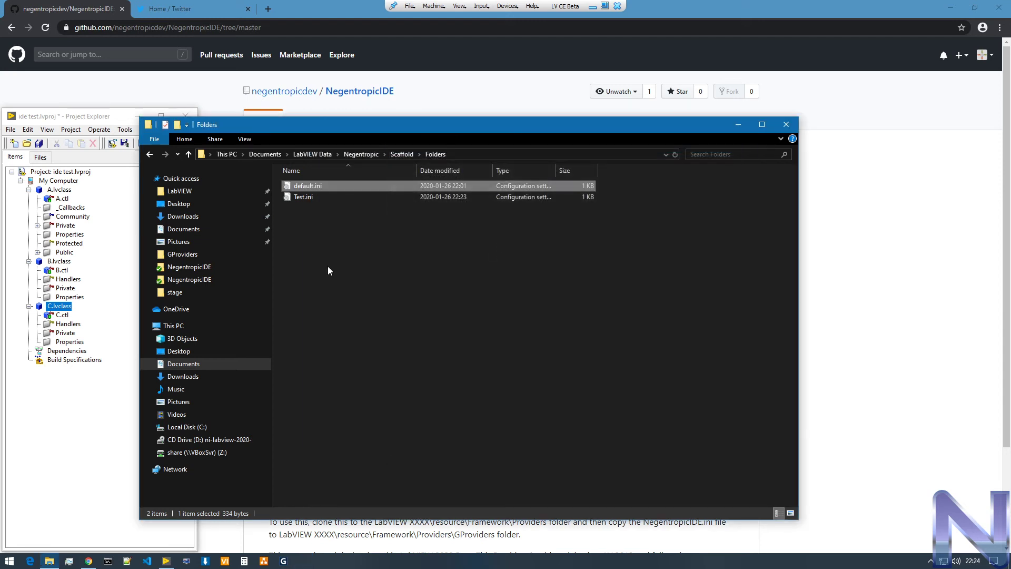
Check the Negentropic scaffold options offered for B.lvclass and return to the Folders directory
{"action": "right_click", "coordinate": [61, 262]}
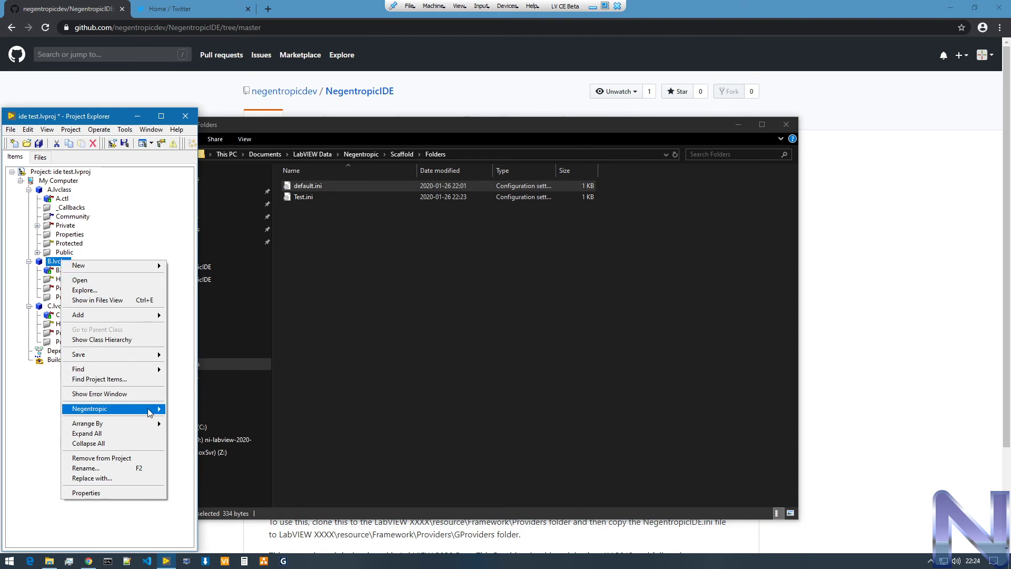
{"action": "mouse_move", "coordinate": [145, 408]}
{"action": "mouse_move", "coordinate": [187, 409]}
{"action": "left_click", "coordinate": [364, 335]}
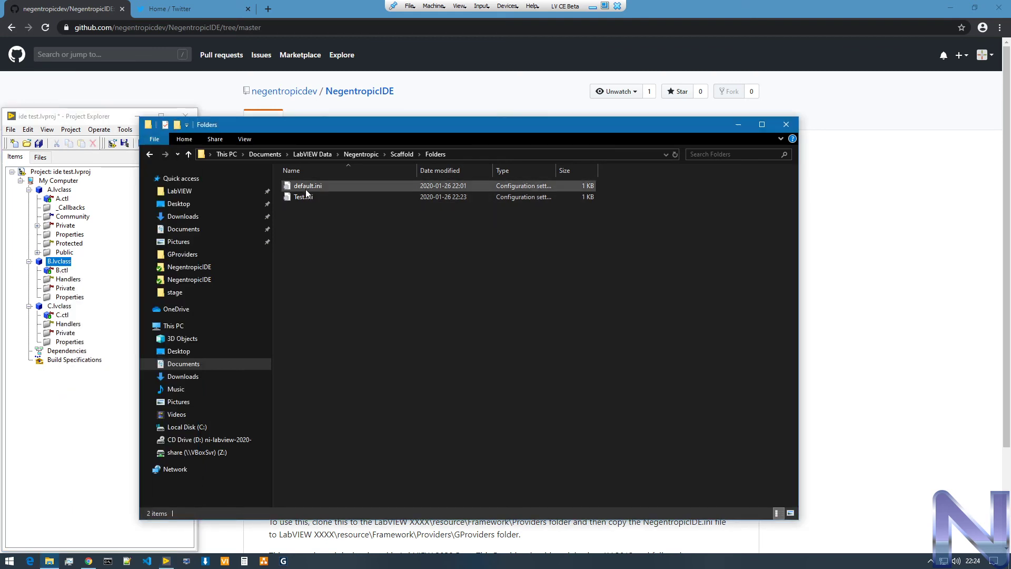
Examine the folder sections and scaffold name in Test.ini, close it, and switch to the NegentropicIDE GitHub page in the browser
{"action": "double_click", "coordinate": [305, 196]}
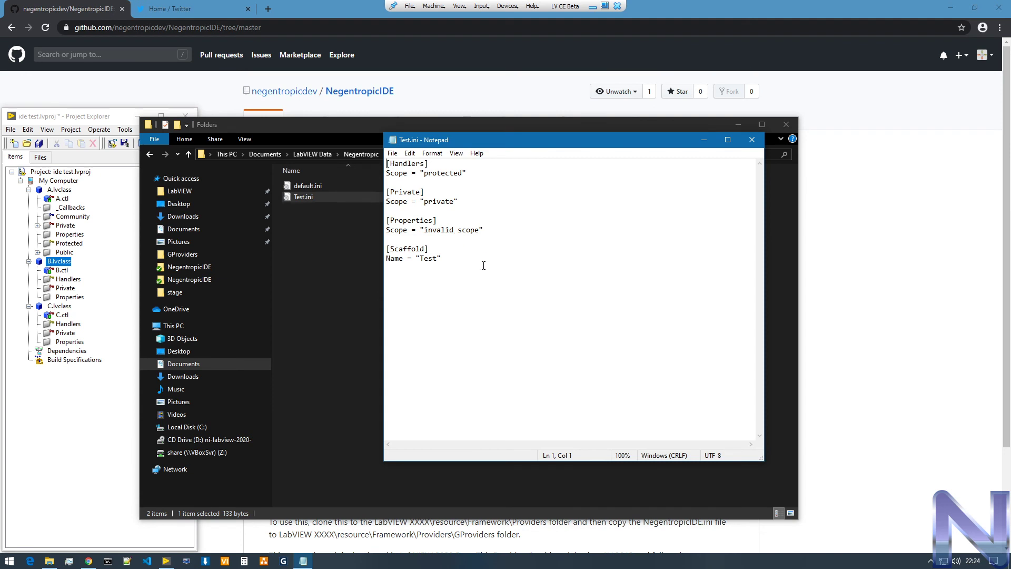
{"action": "left_click_drag", "start_coordinate": [484, 265], "coordinate": [396, 163]}
{"action": "left_click", "coordinate": [451, 266]}
{"action": "key", "text": "shift+Left"}
{"action": "left_click_drag", "start_coordinate": [428, 258], "coordinate": [416, 259]}
{"action": "left_click", "coordinate": [445, 257]}
{"action": "left_click", "coordinate": [752, 139]}
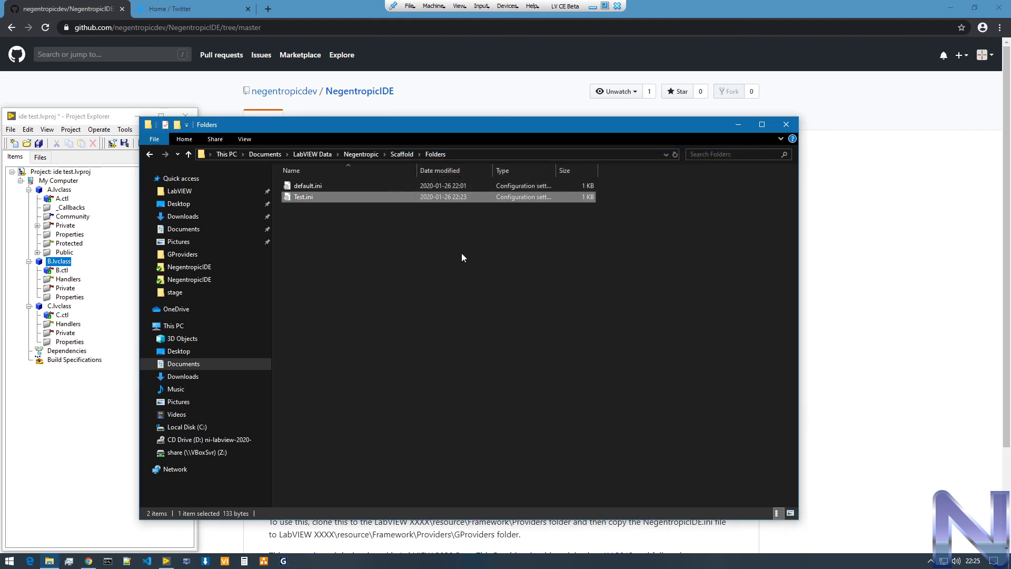
{"action": "left_click", "coordinate": [454, 67]}
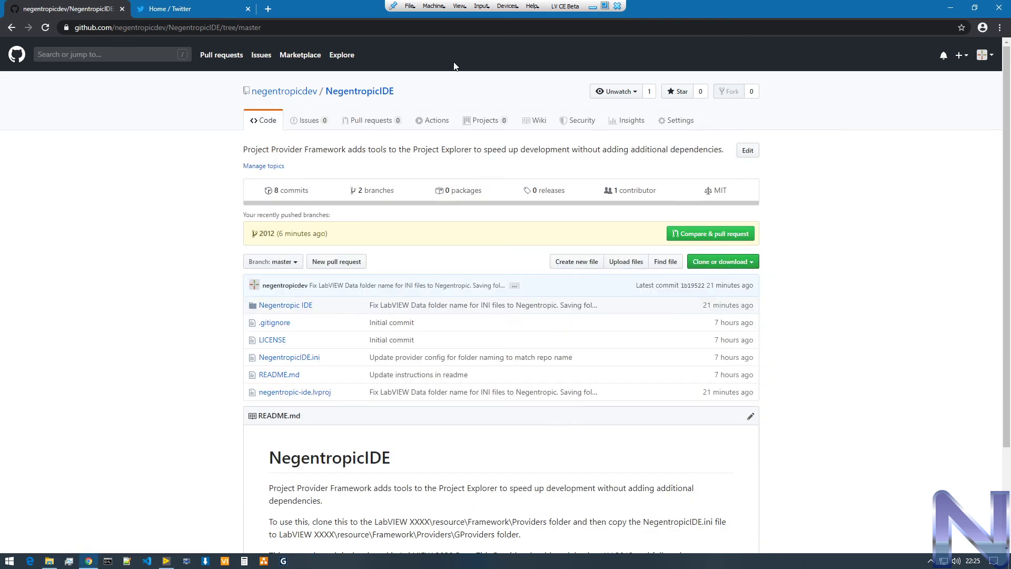